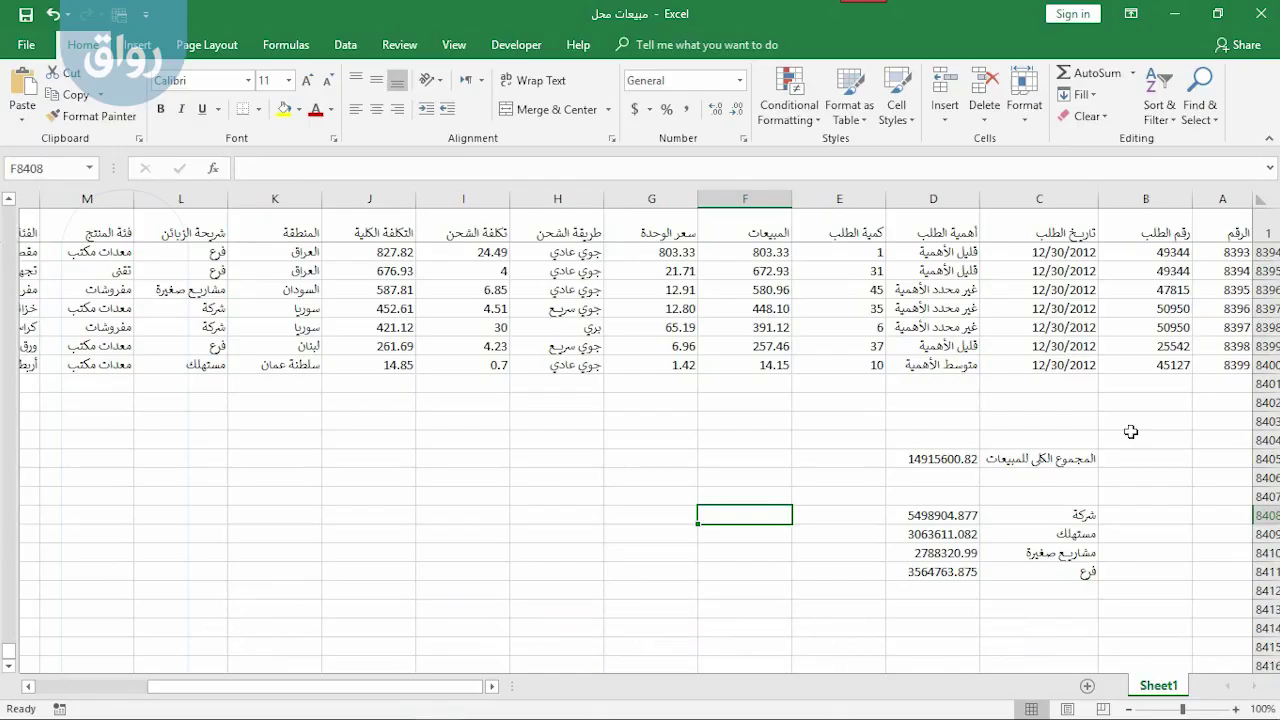
- Enter =D8408/D8405 in E8408 to compute the شركة segment's share of total sales
click(810, 514)
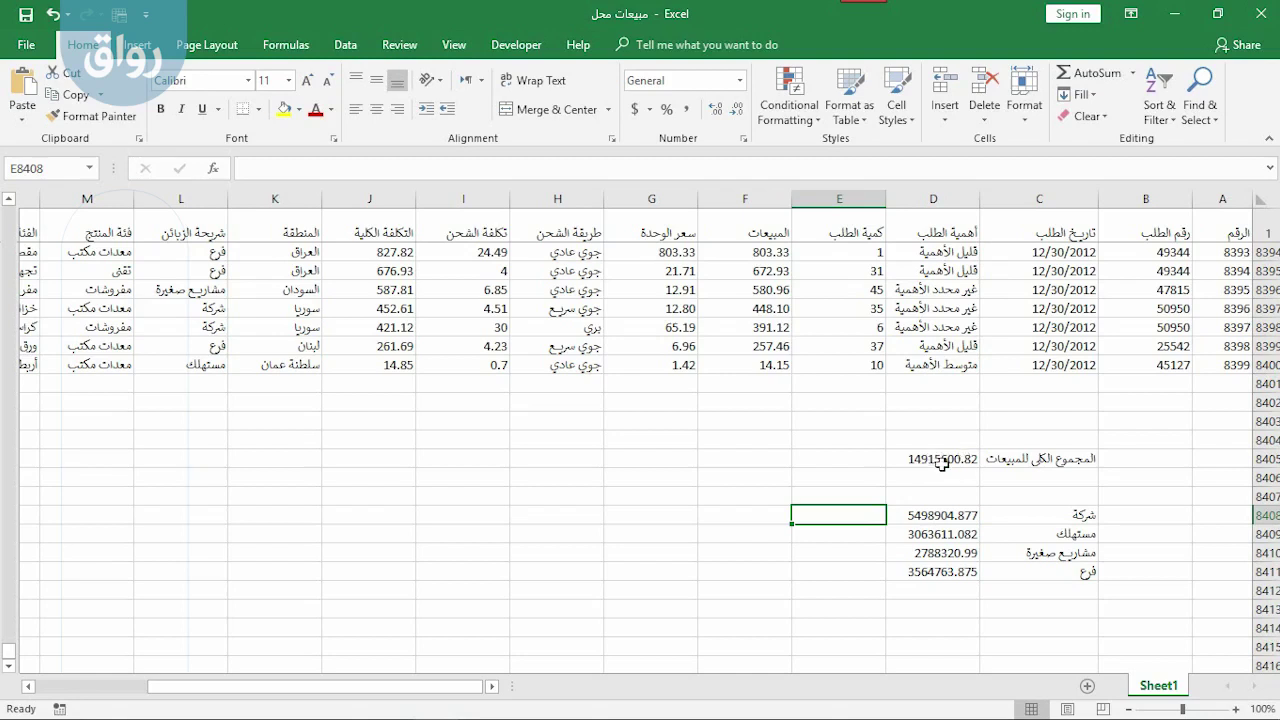
text(=)
key(Left)
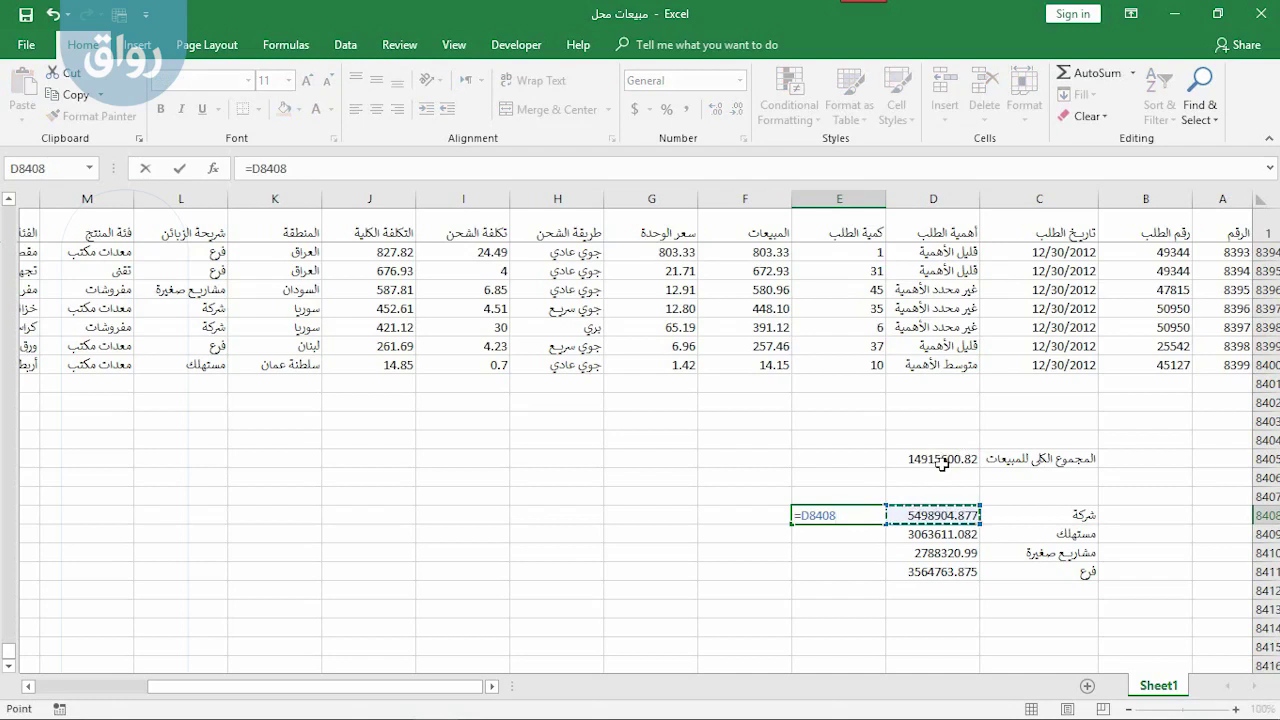
text(/)
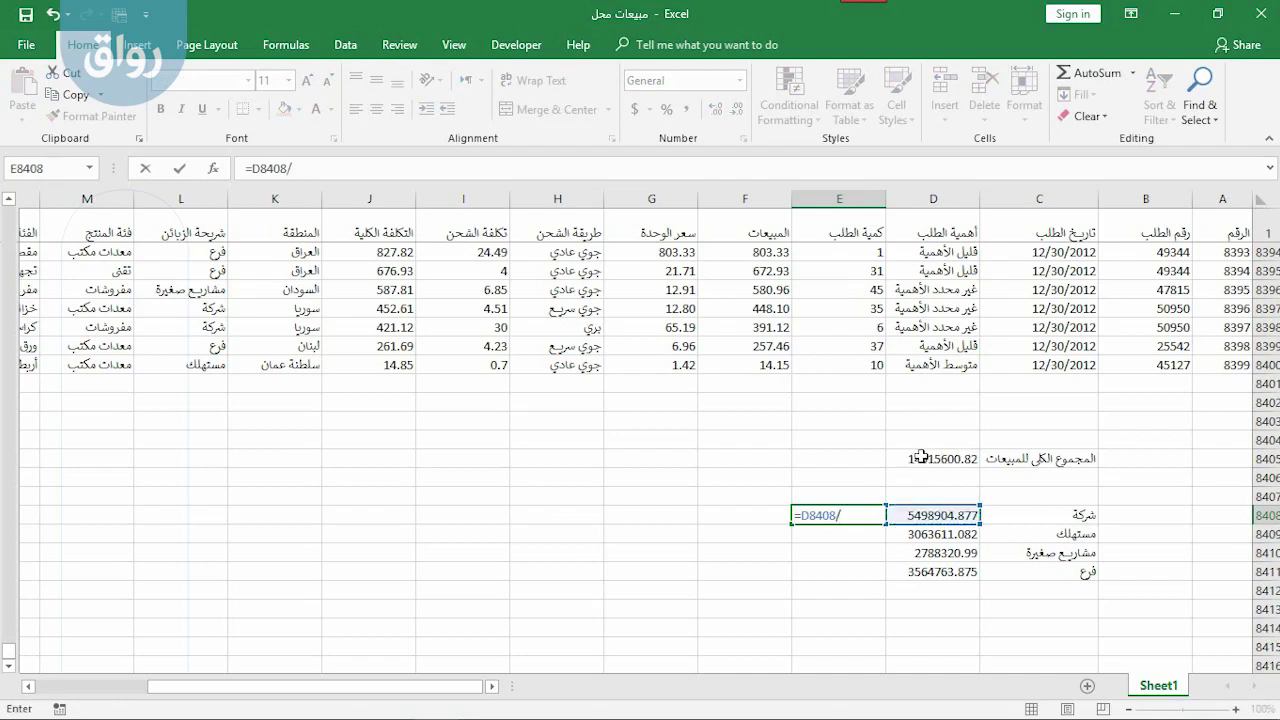
click(920, 456)
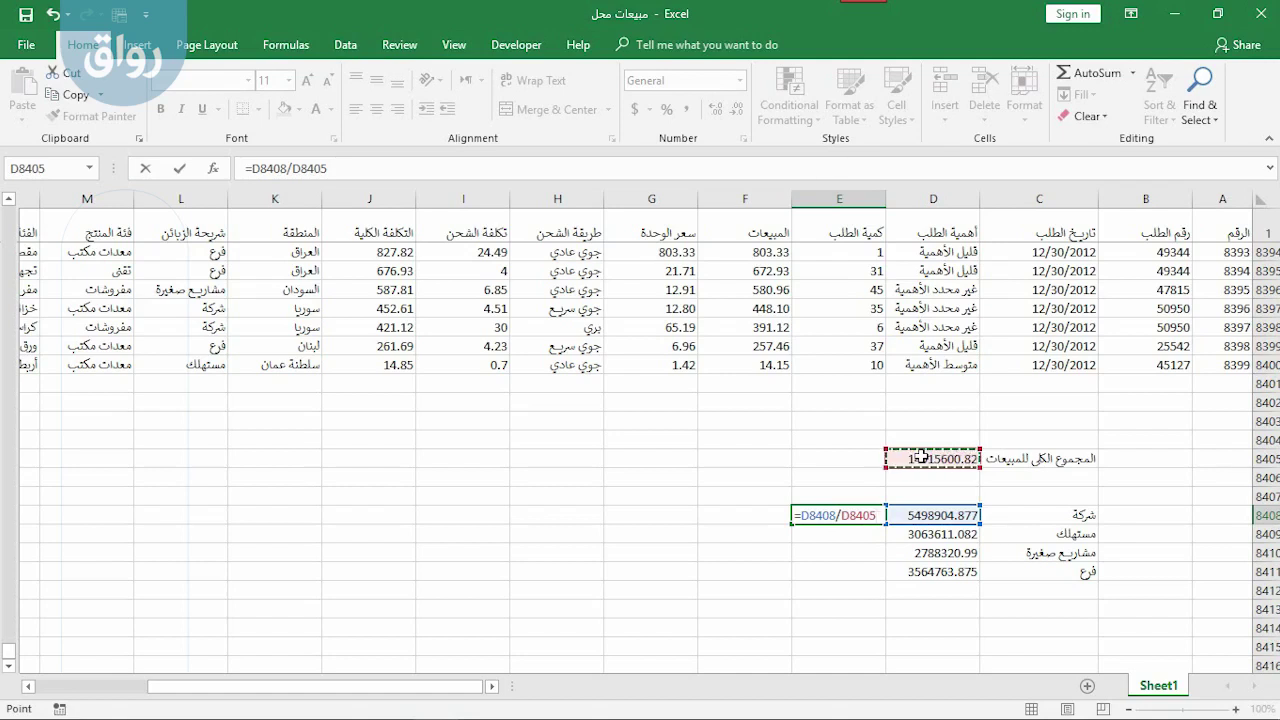
key(Return)
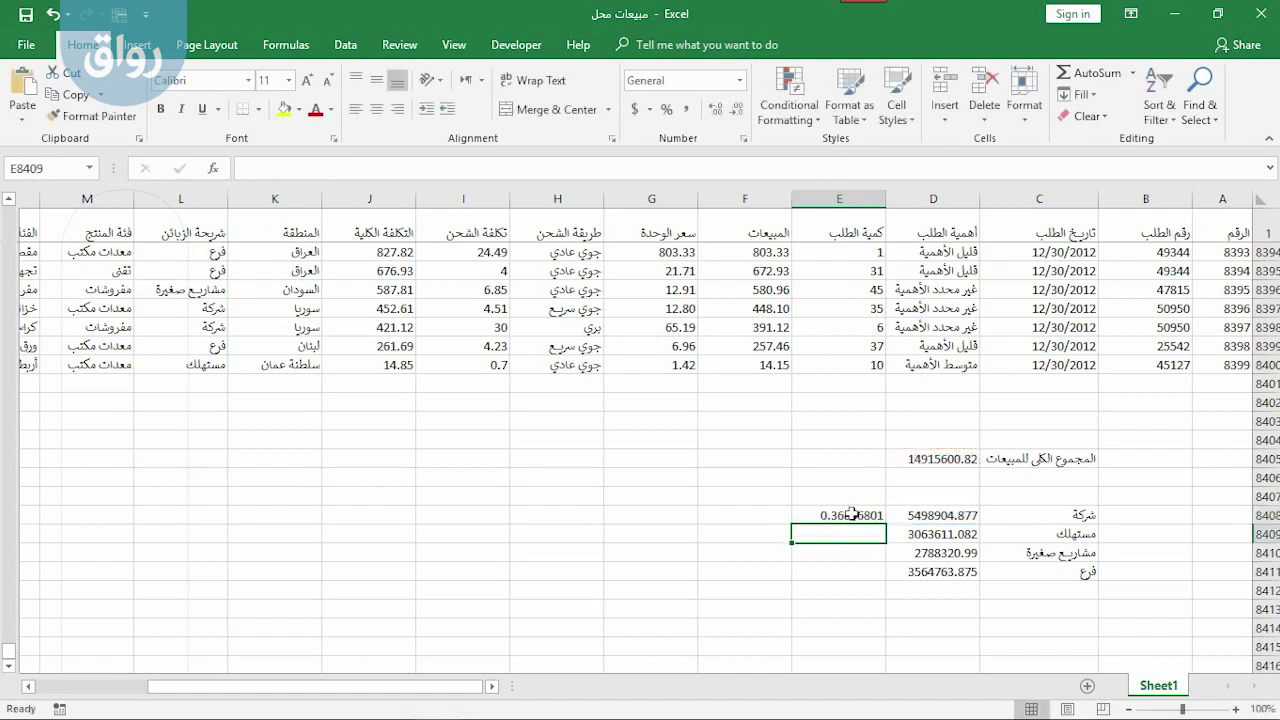
- Format E8408 as a two-decimal percentage (36.87%) and fill it down to E8411
click(851, 514)
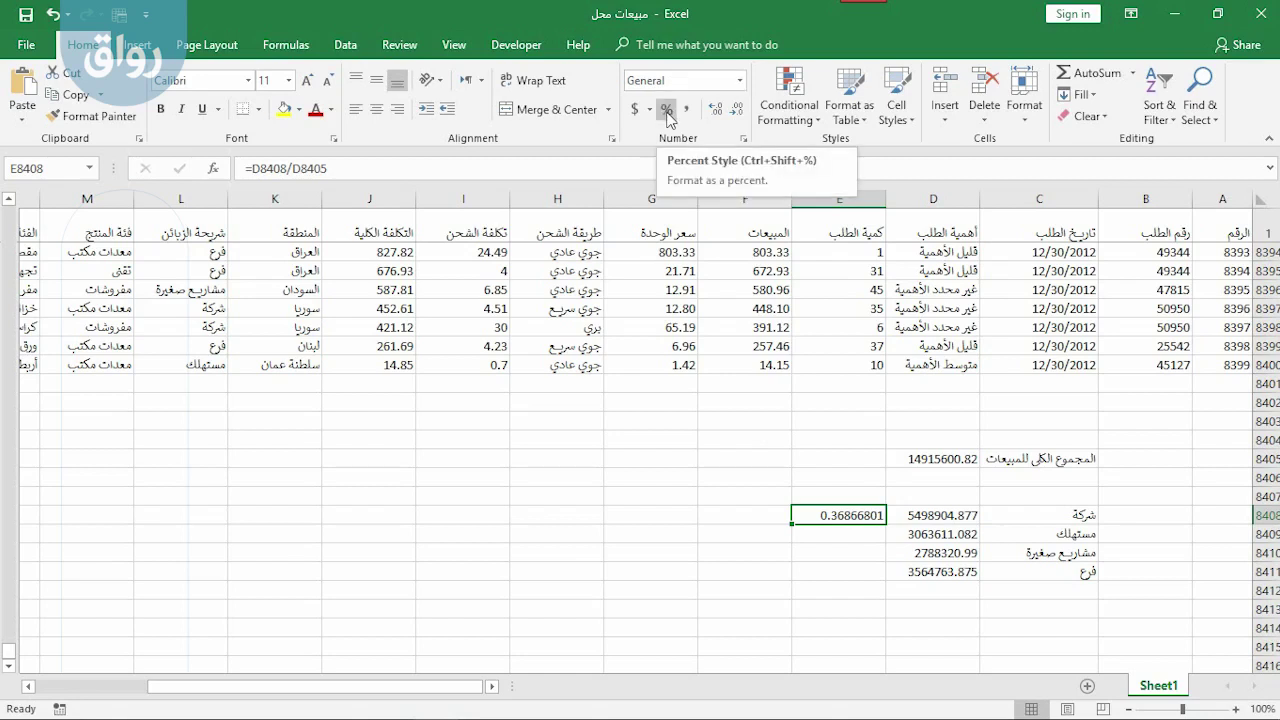
click(667, 110)
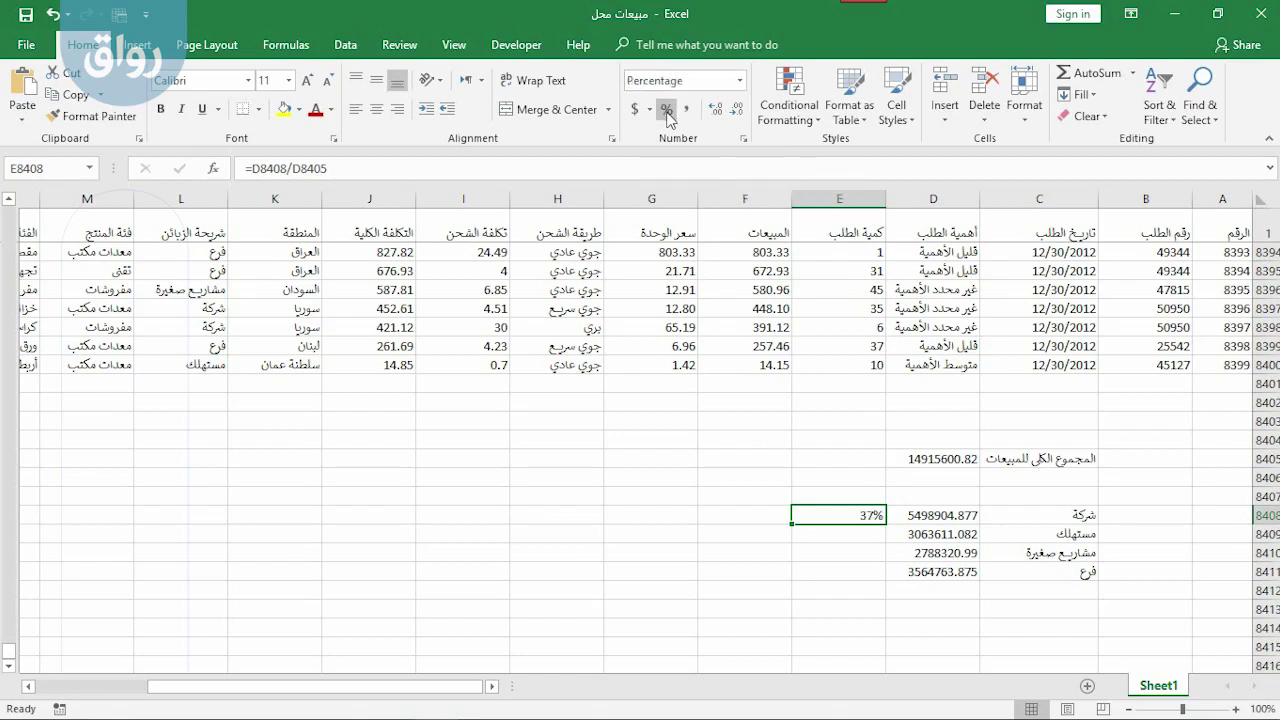
click(716, 110)
click(716, 110)
drag(792, 523, 801, 580)
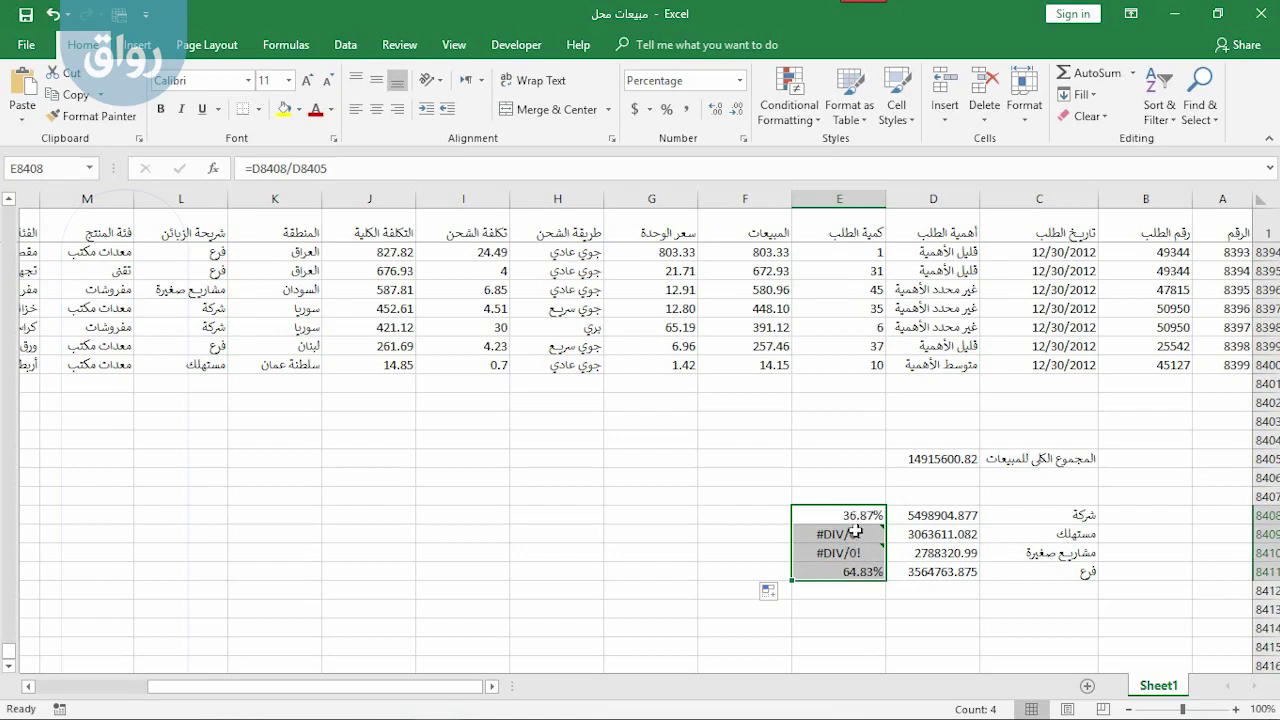
- Inspect E8409's copied formula =D8409/D8406, which returns #DIV/0! because D8406 is empty
double_click(849, 535)
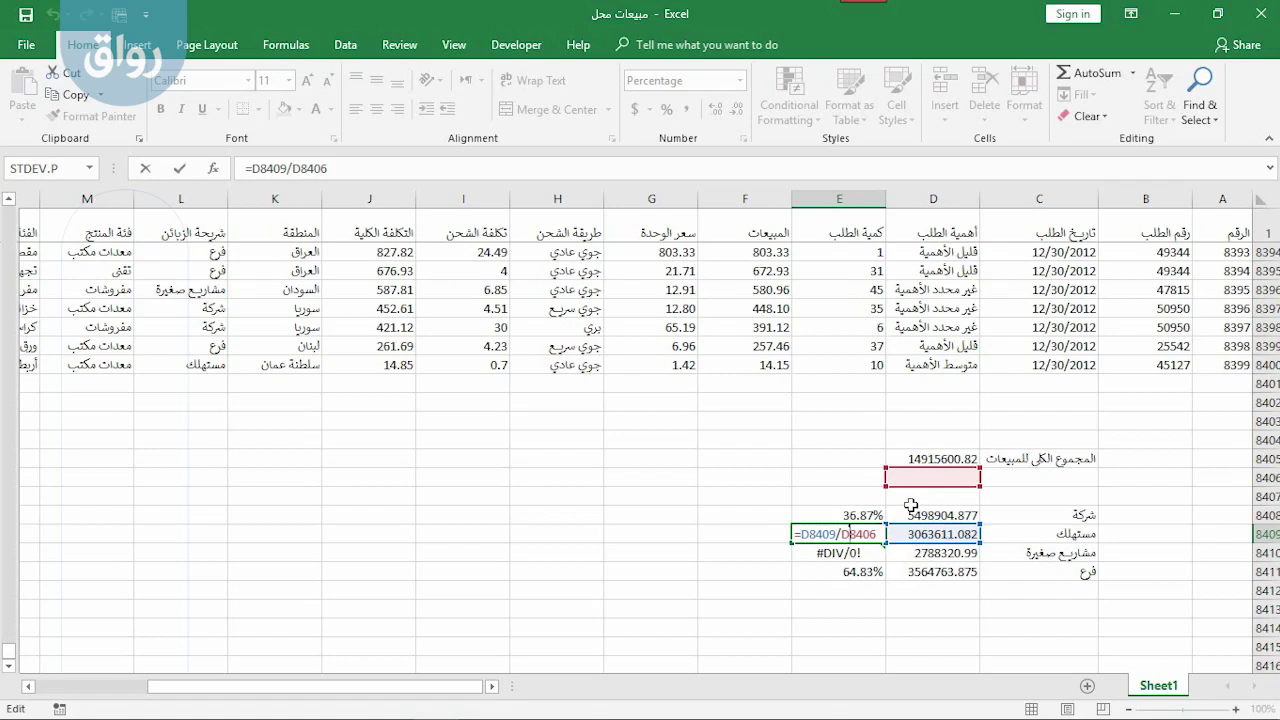
key(ctrl+Return)
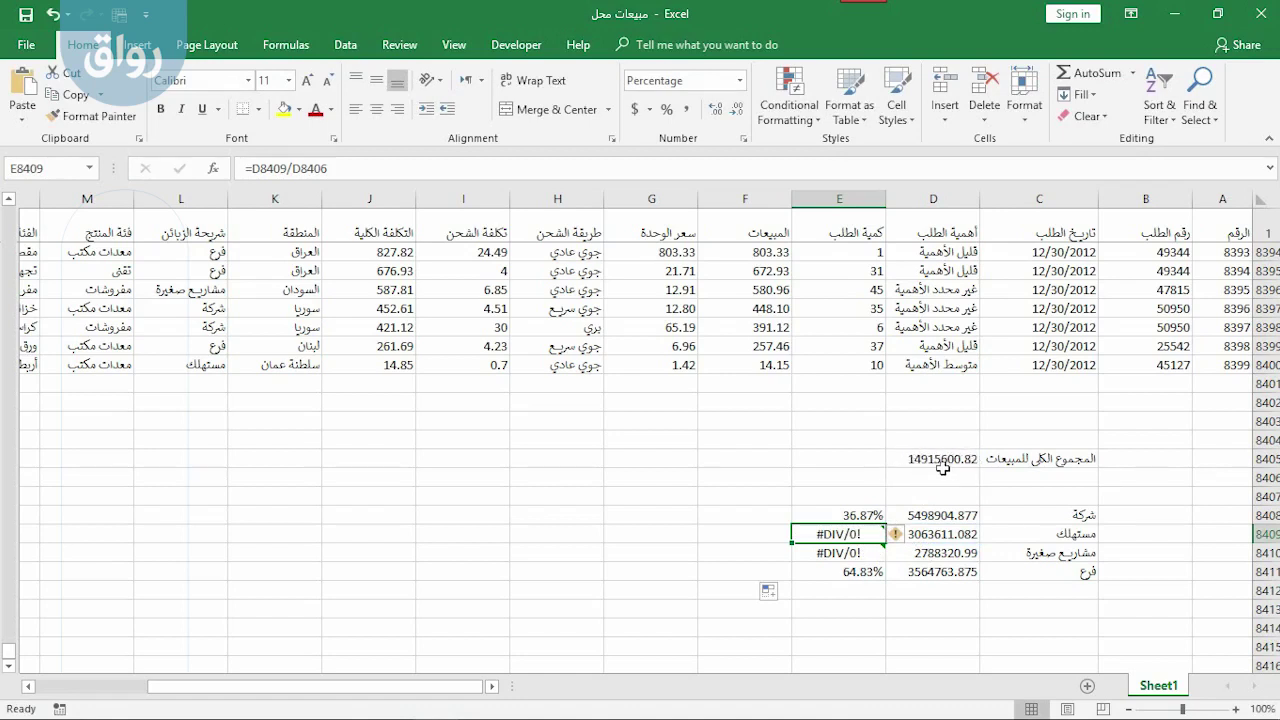
click(838, 513)
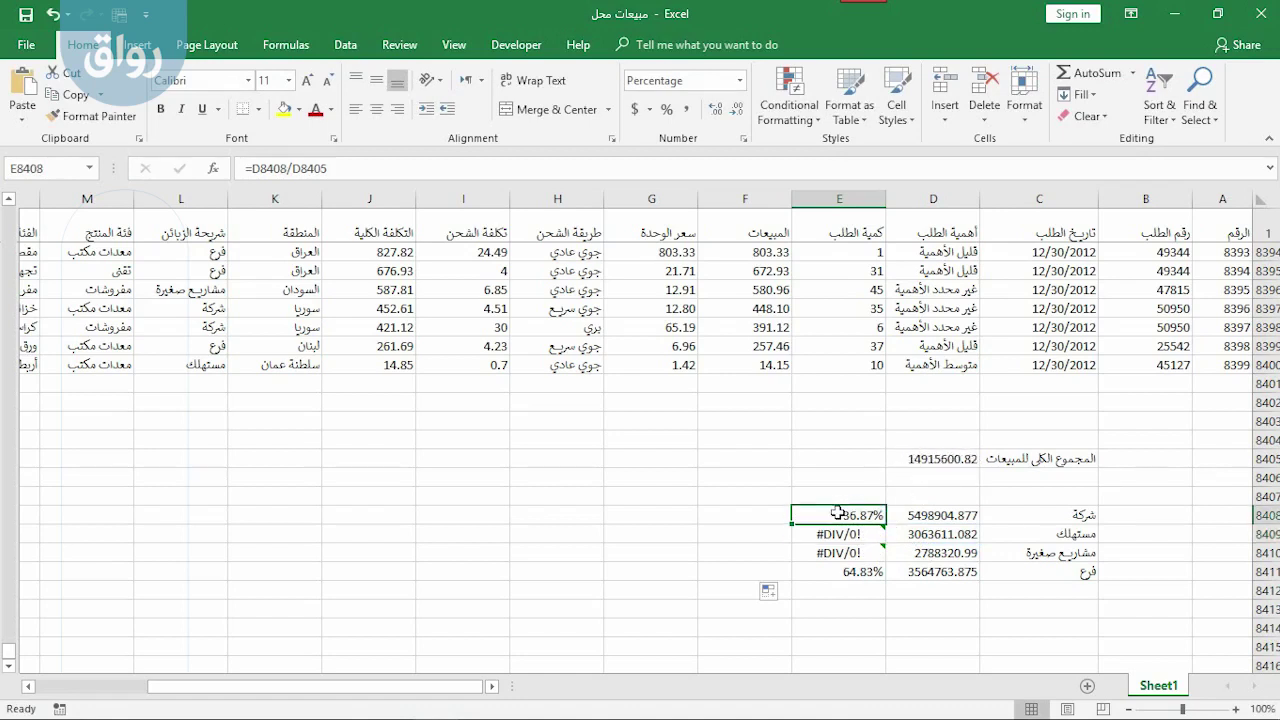
- Make the grand-total reference absolute so E8408 reads =D8408/$D$8405
double_click(838, 513)
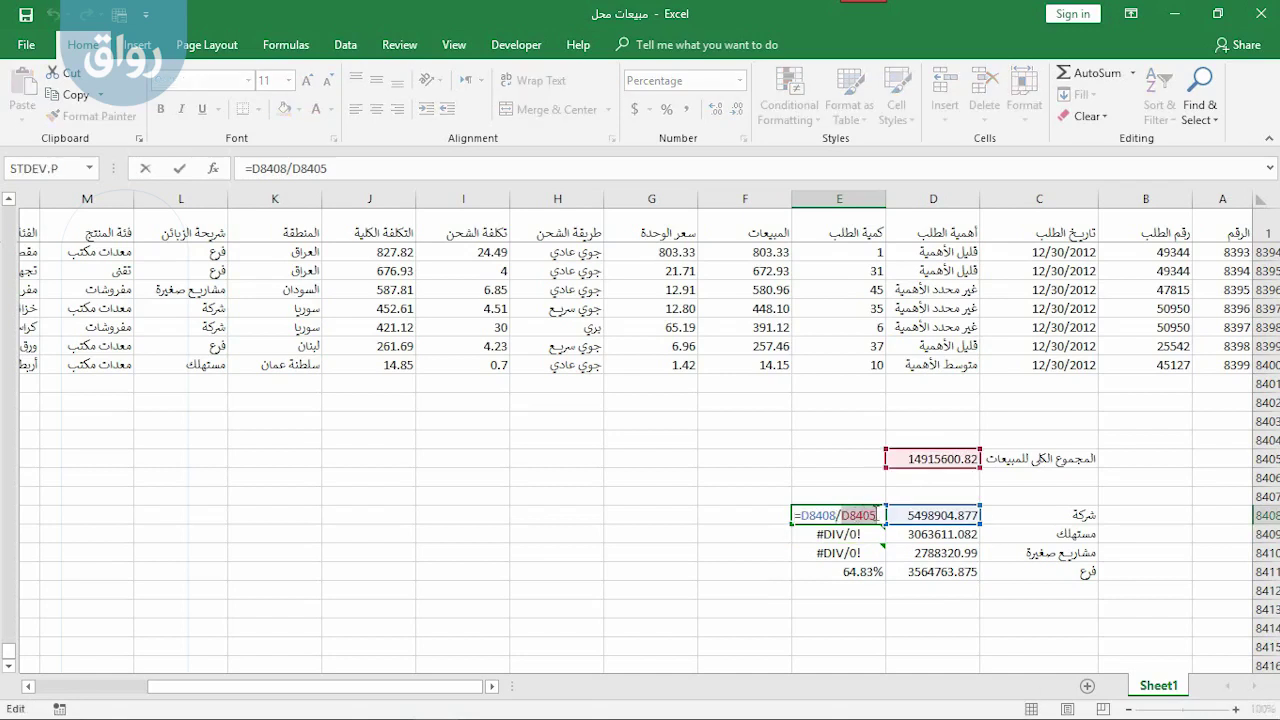
key(F4)
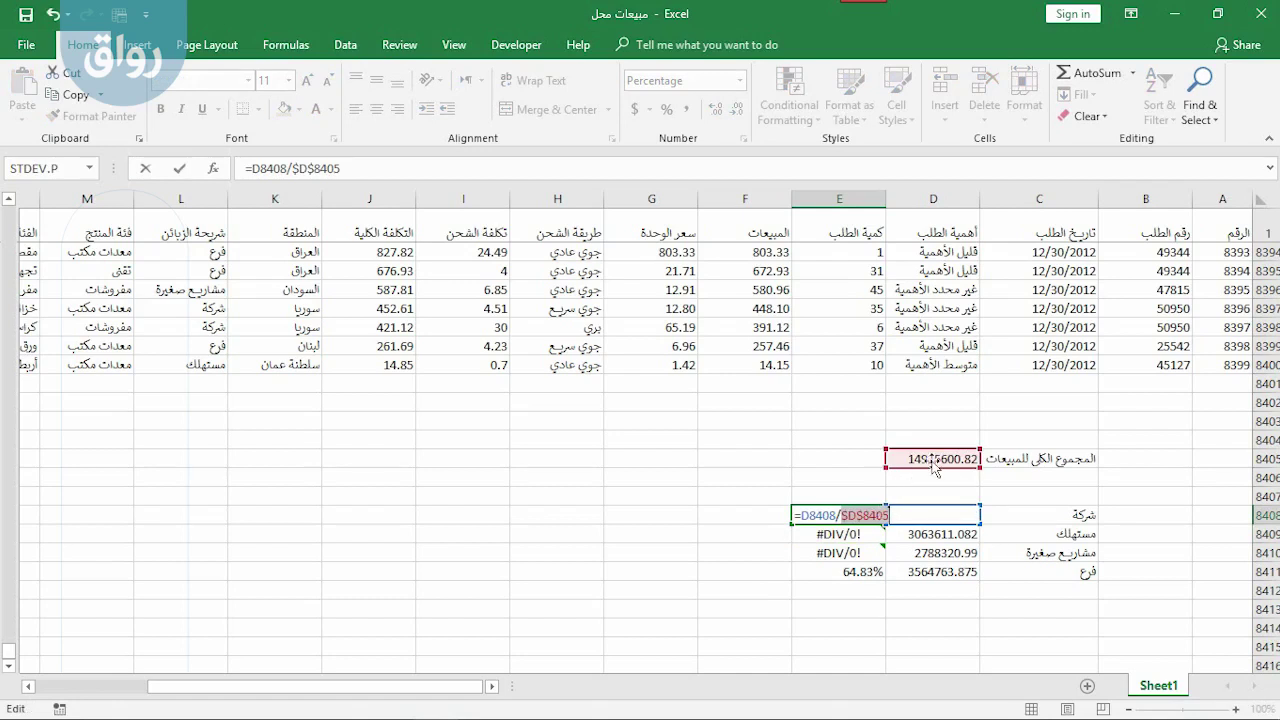
key(Return)
click(872, 514)
- Verify the locked $D$8405 reference and refill it down to E8411 (20.54%, 18.69%, 23.90%)
double_click(848, 515)
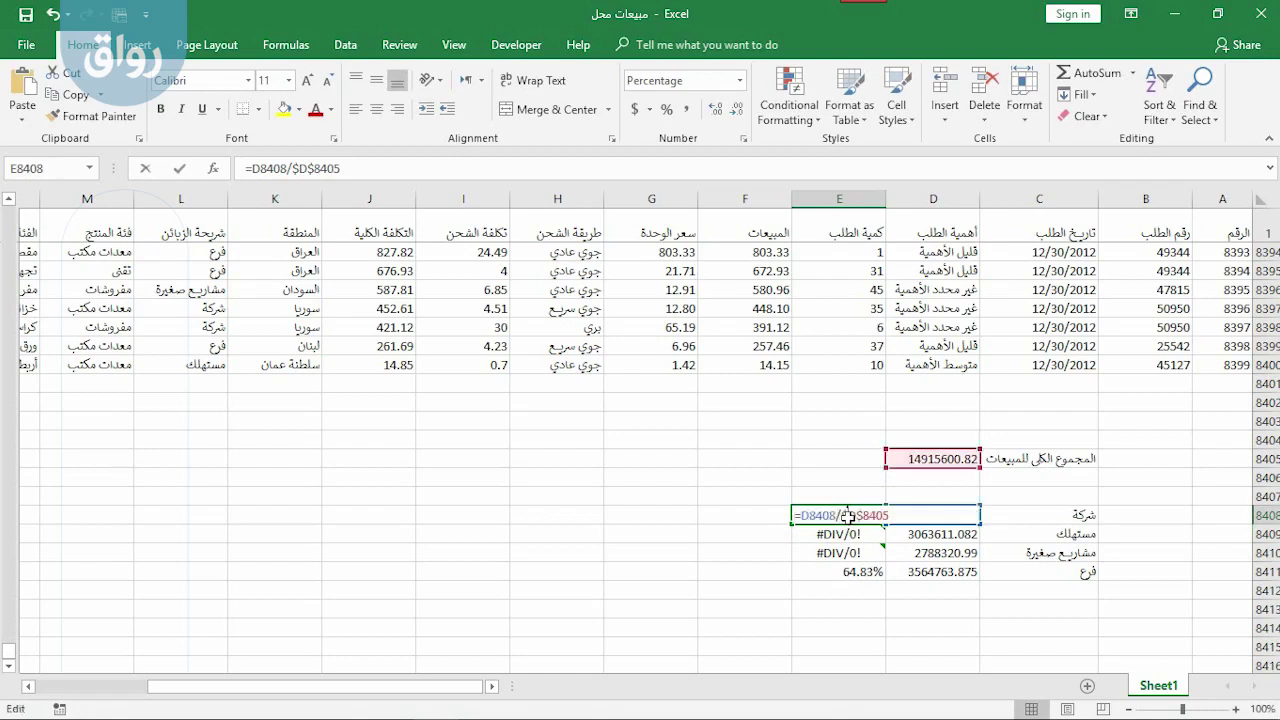
key(End)
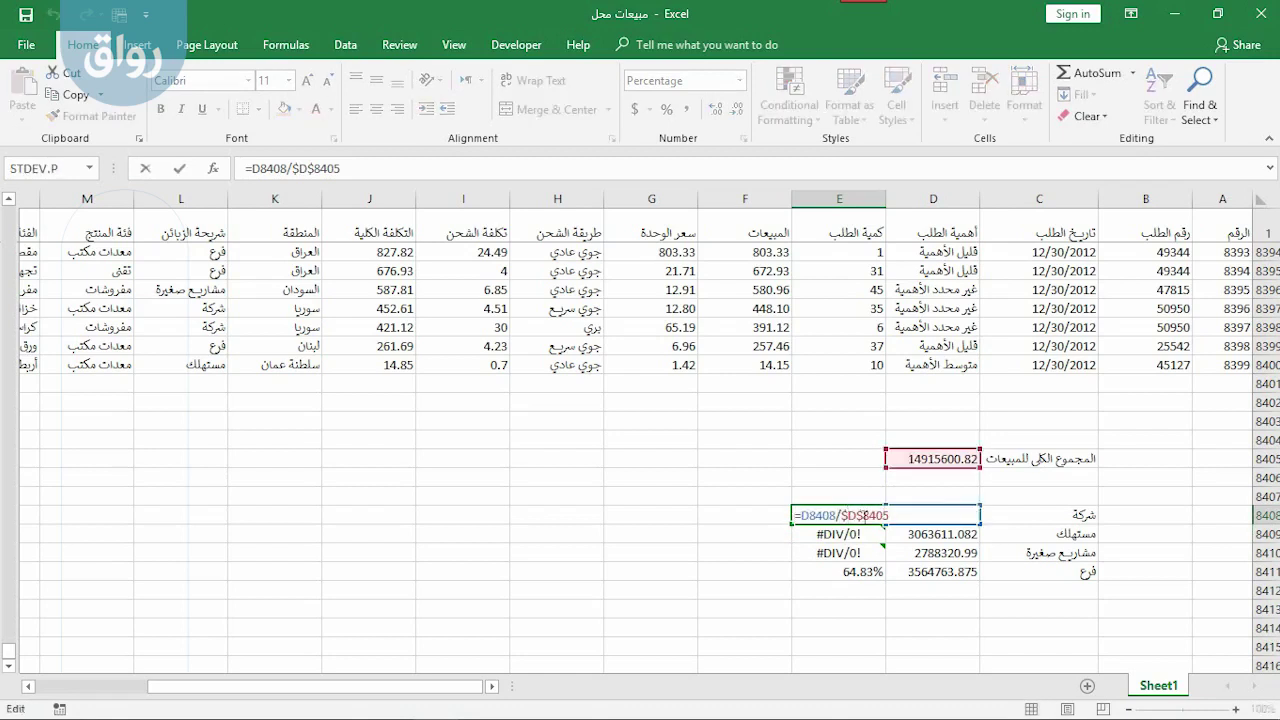
click(868, 515)
key(Return)
click(845, 516)
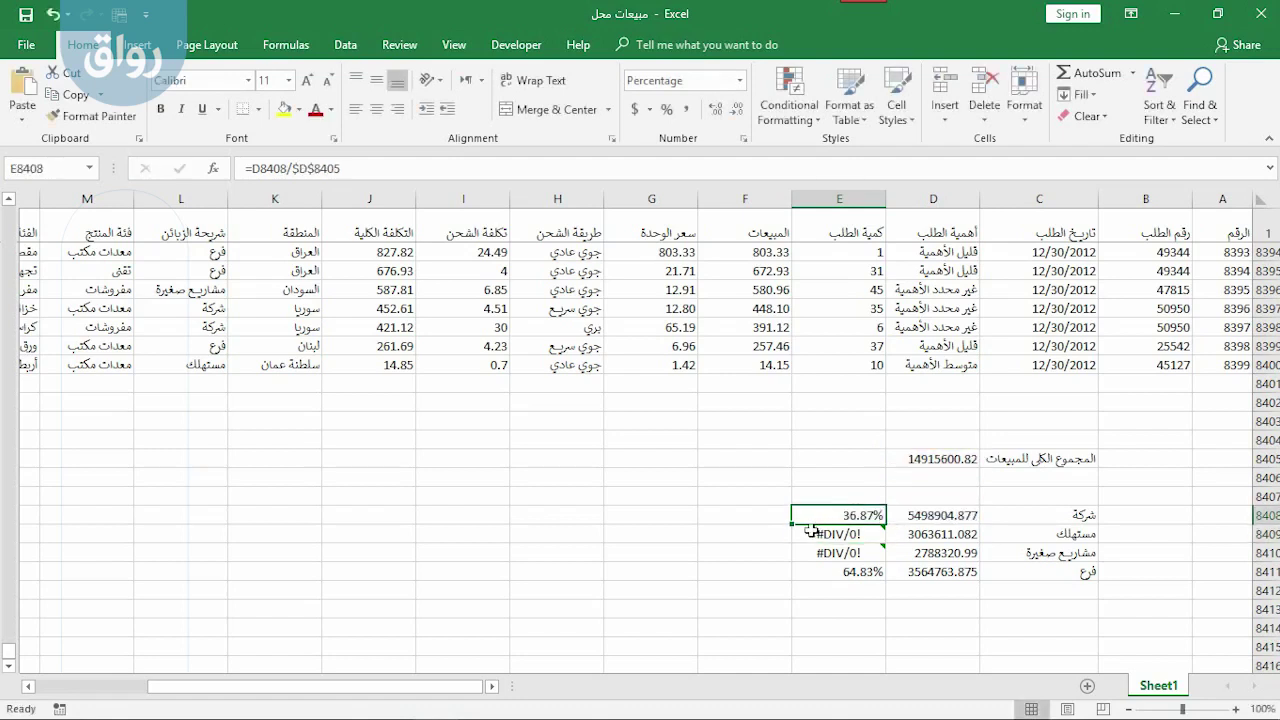
double_click(795, 522)
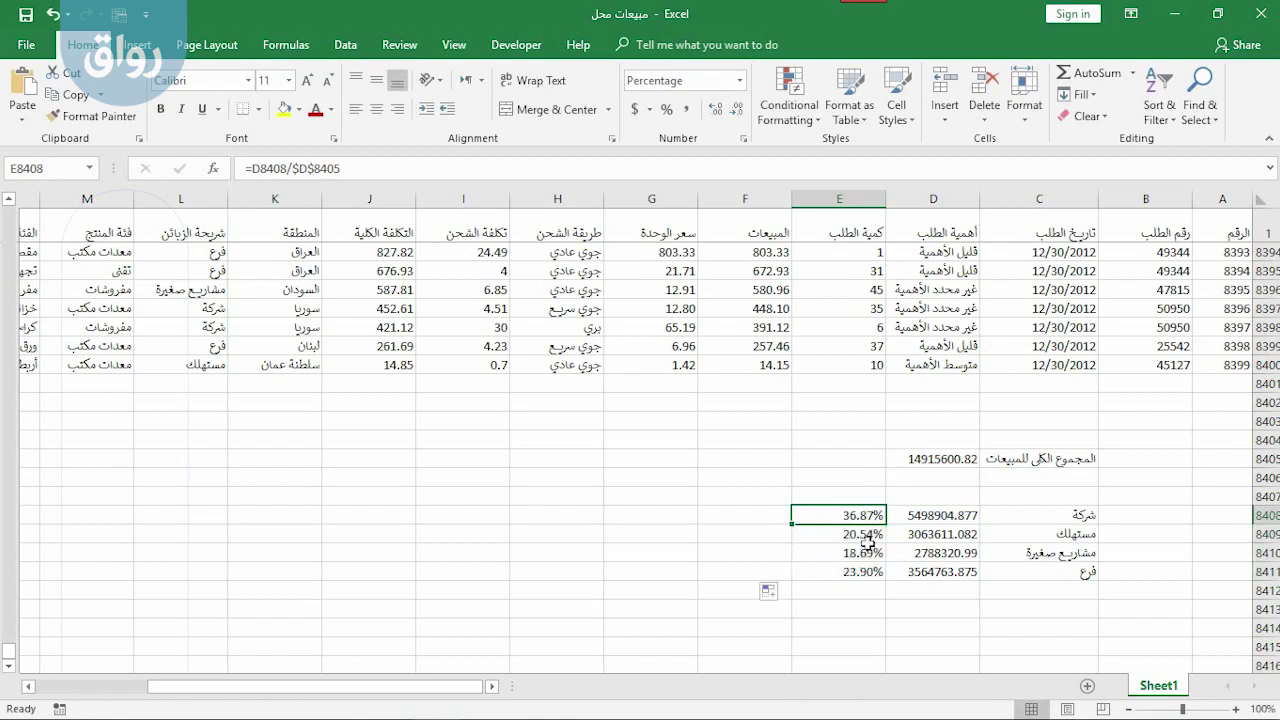
click(833, 585)
key(Up)
key(Up)
key(Up)
key(Up)
key(Up)
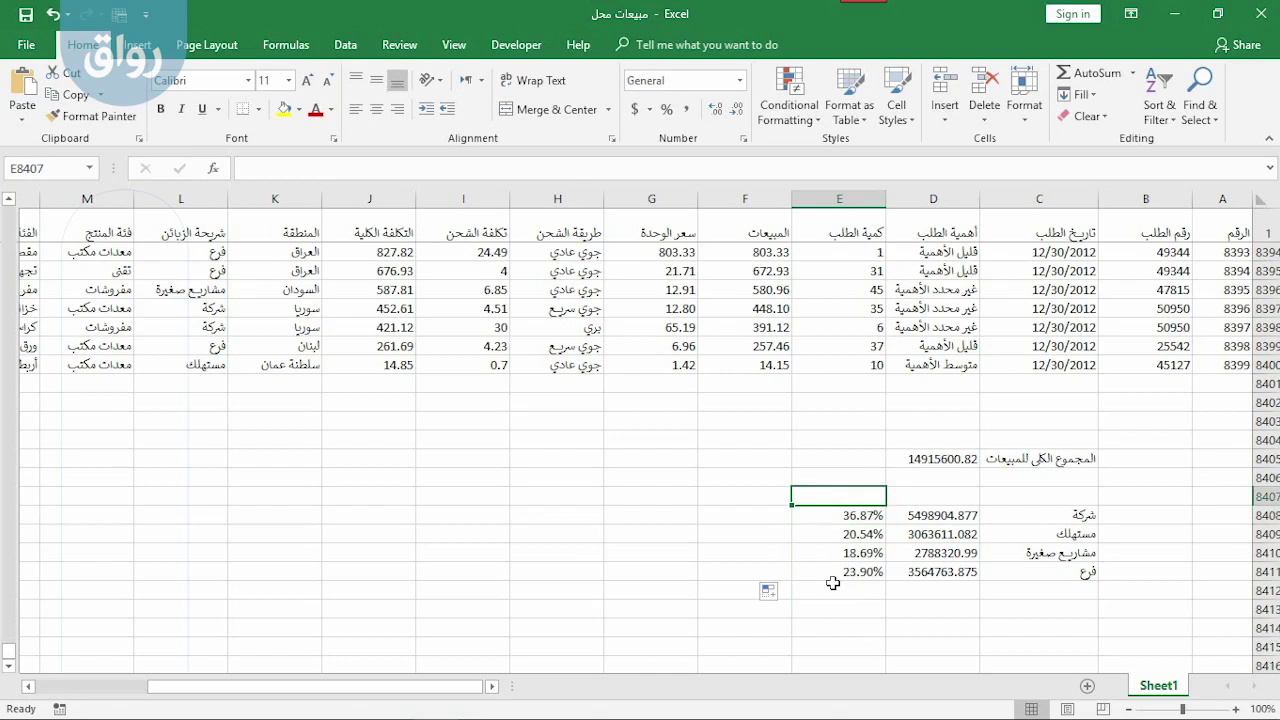
key(Down)
key(Up)
key(Down)
key(Down)
key(shift+Down)
key(Up)
key(Up)
text(=)
key(super+space)
text(sum)
key(Tab)
key(Down)
key(shift+Down)
key(shift+Down)
key(shift+Down)
key(Return)
key(Up)
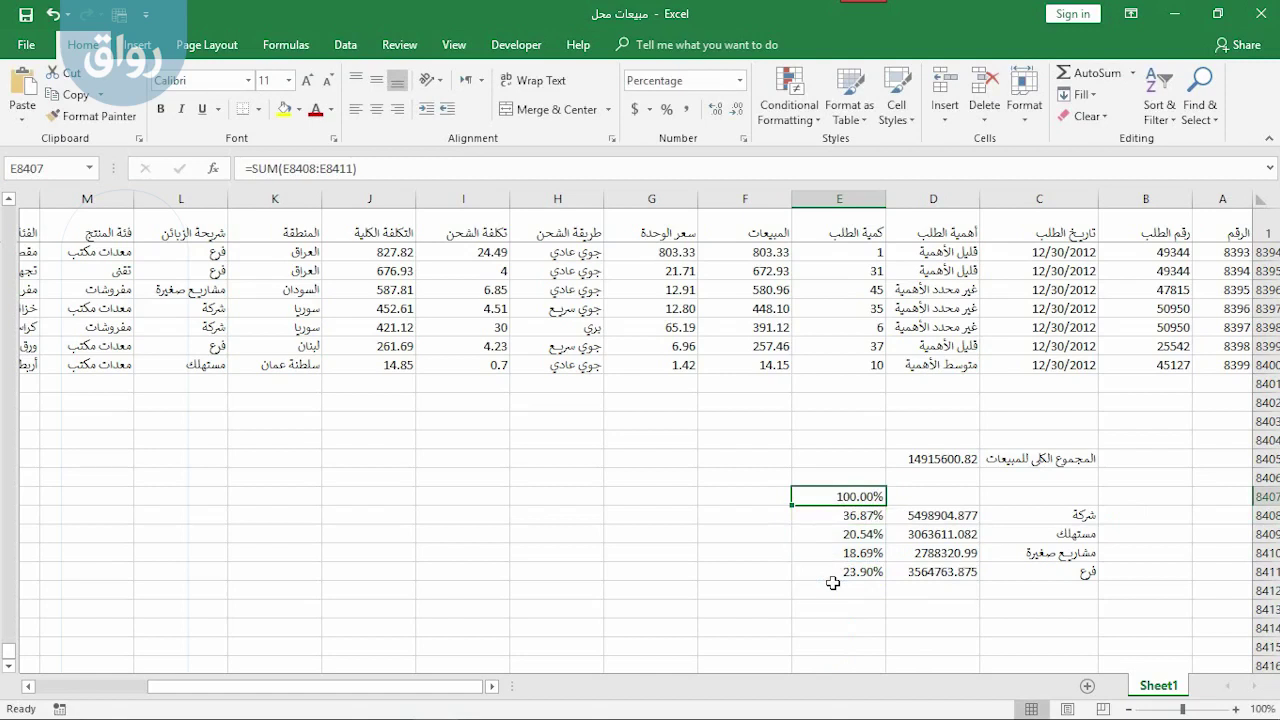
key(Delete)
scroll(694, 463, down, 1)
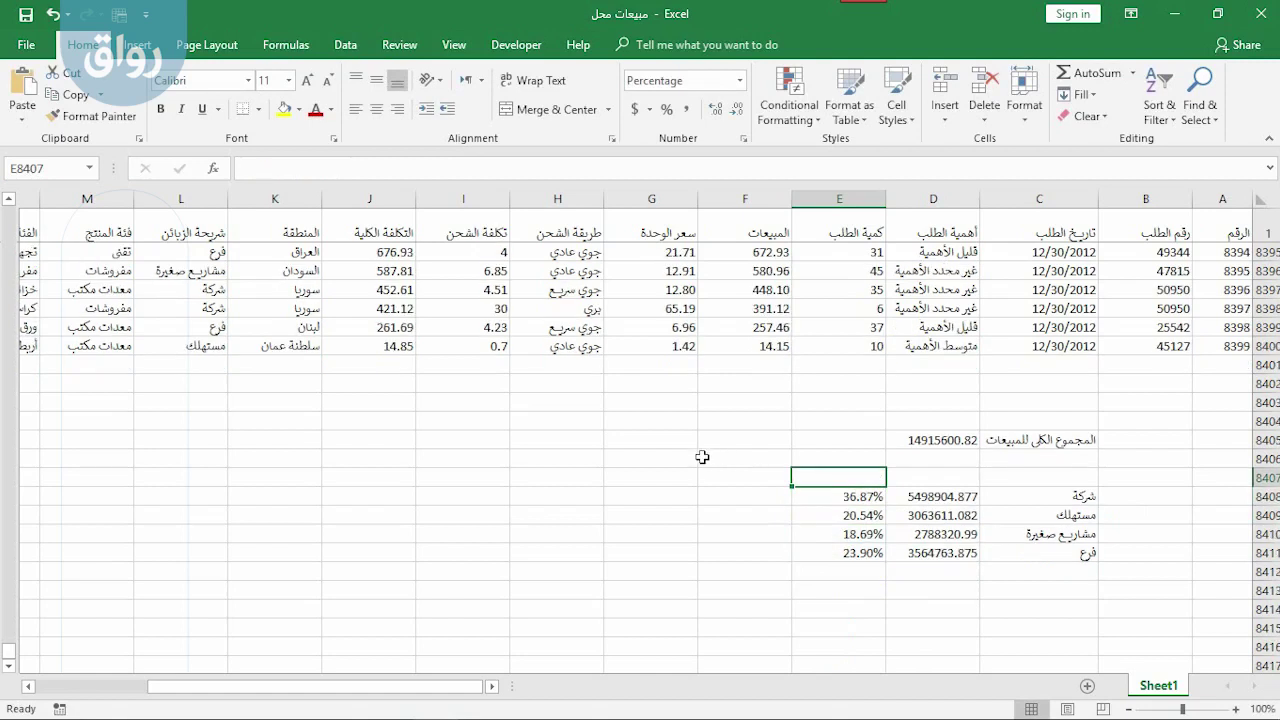
- Type the labels أكبر قيمة, أصغر قيمة, عدد and عدد مشروط into G8406 through G8409
click(660, 451)
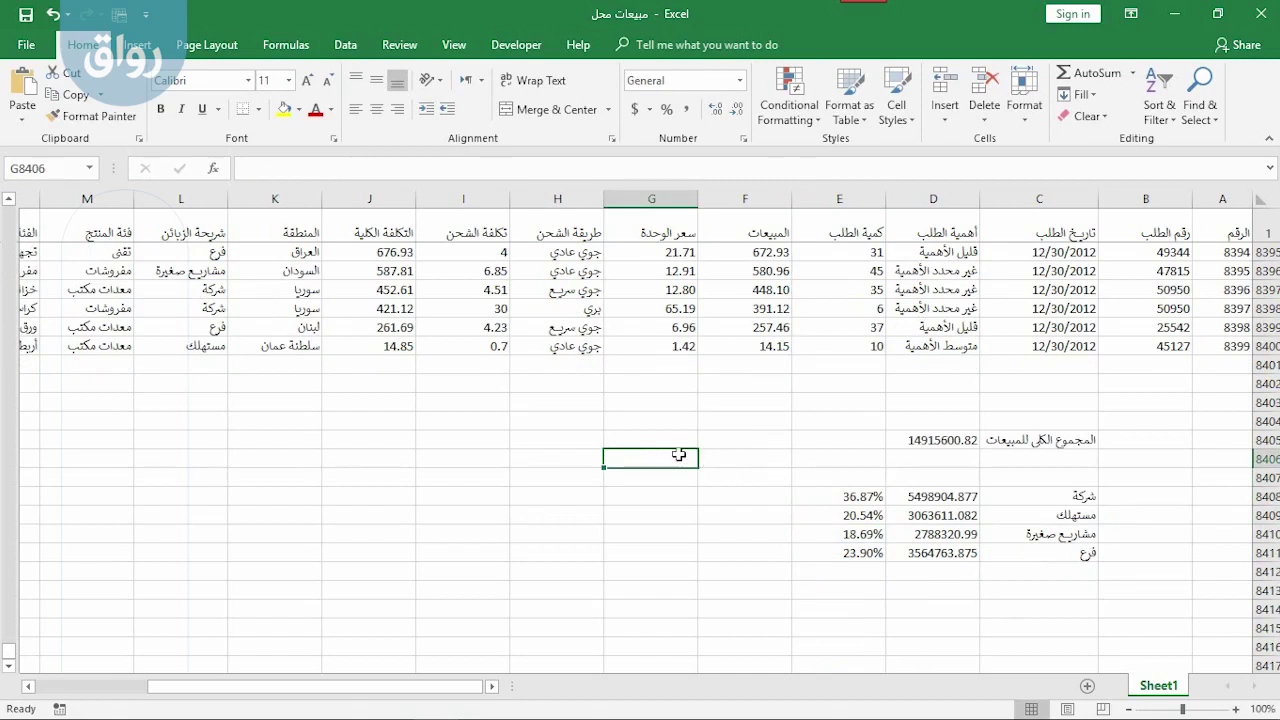
text(أكب)
text(ر قيمة)
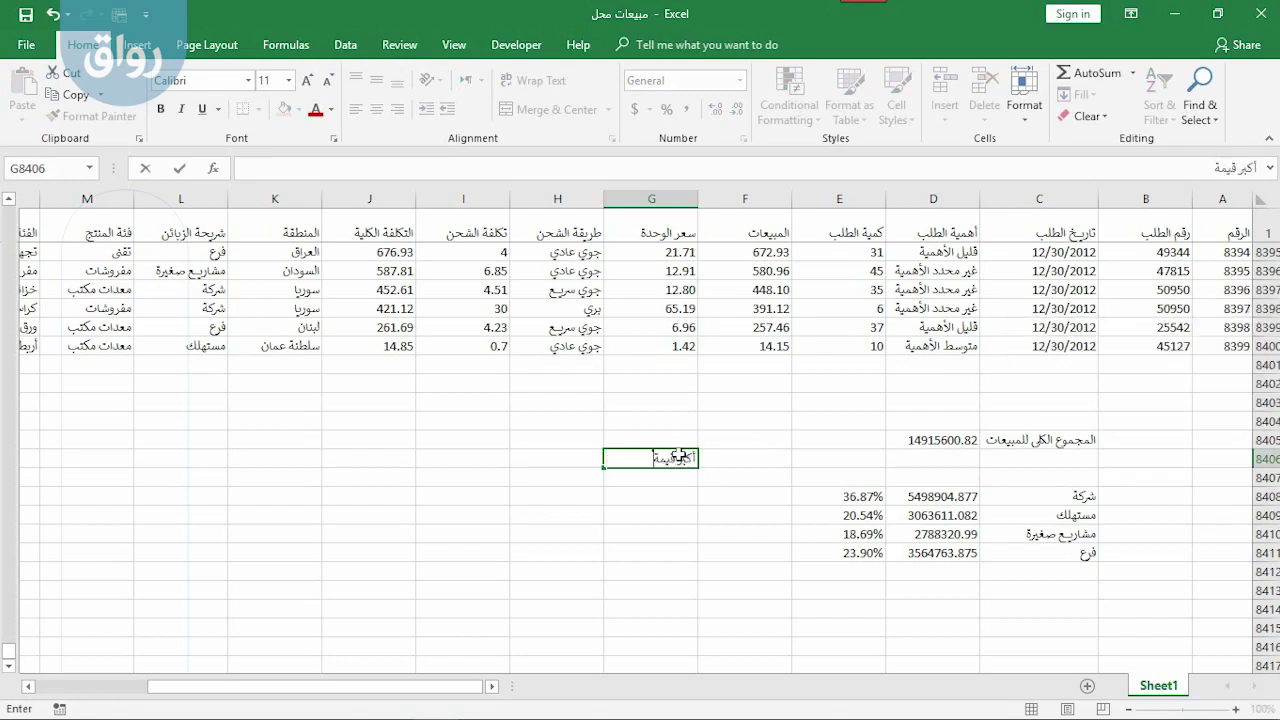
key(Return)
text(أصغر قيمة)
key(Return)
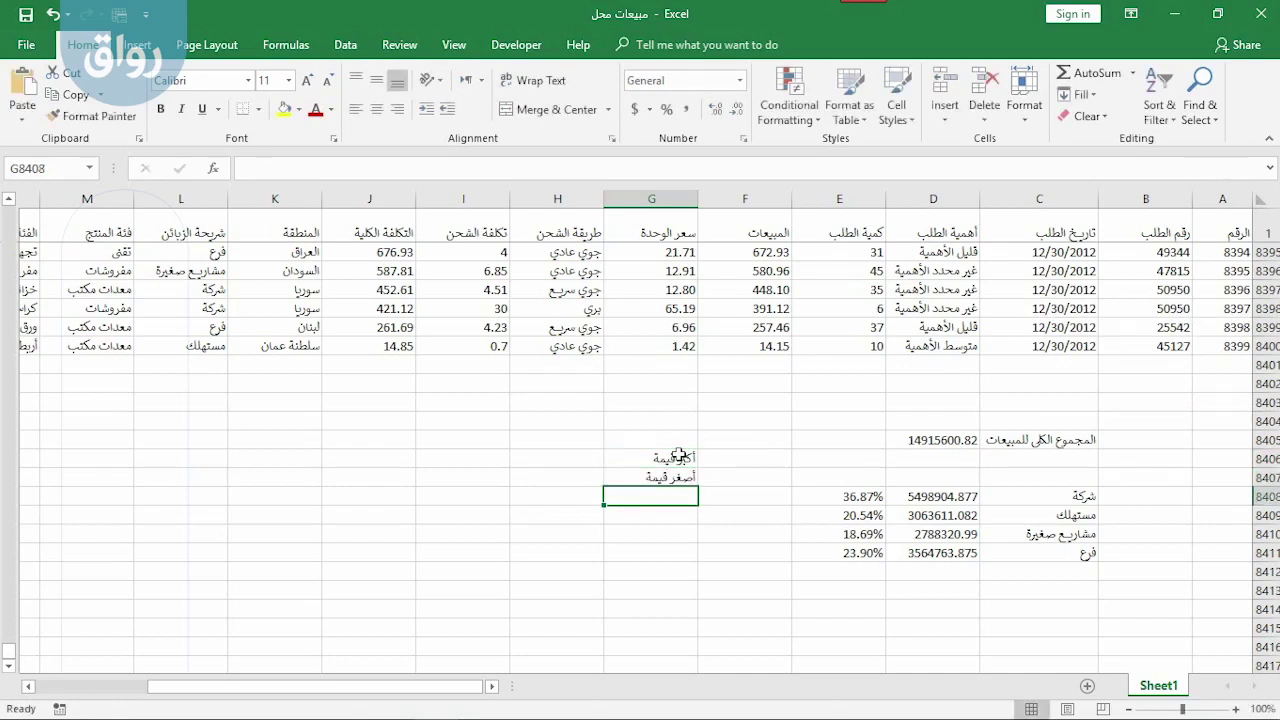
text(عدد)
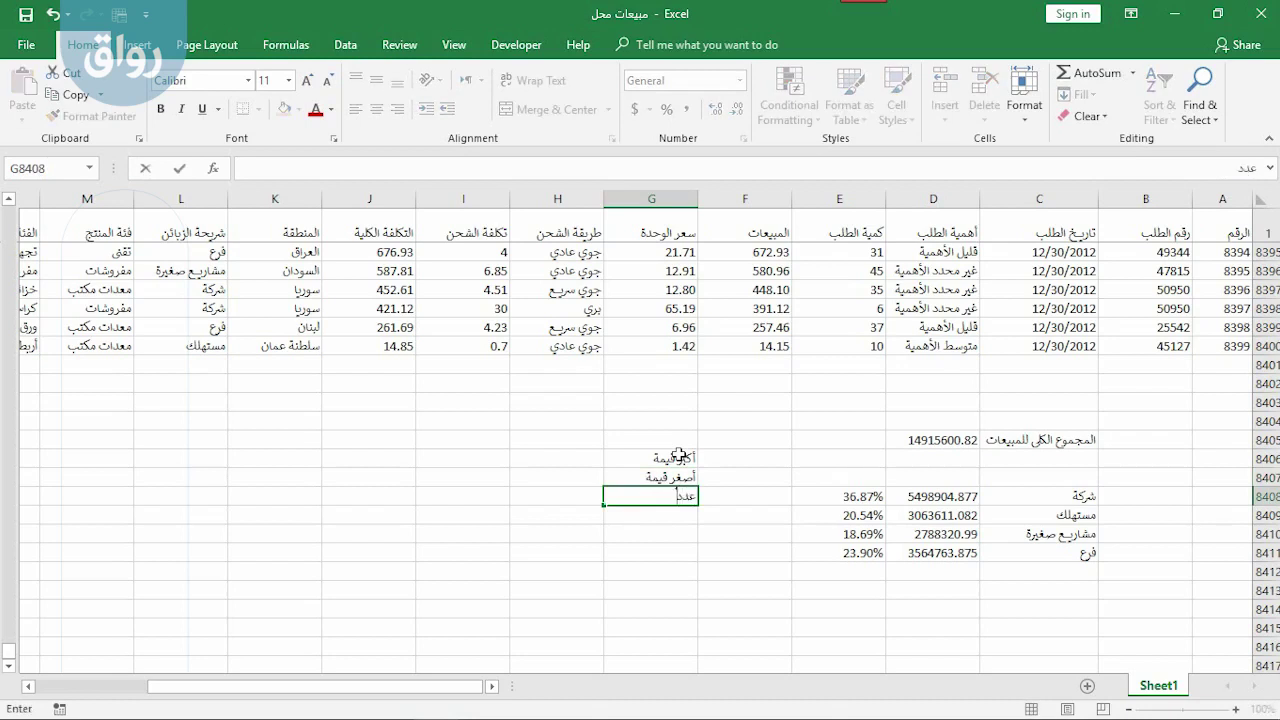
key(Return)
text(ع)
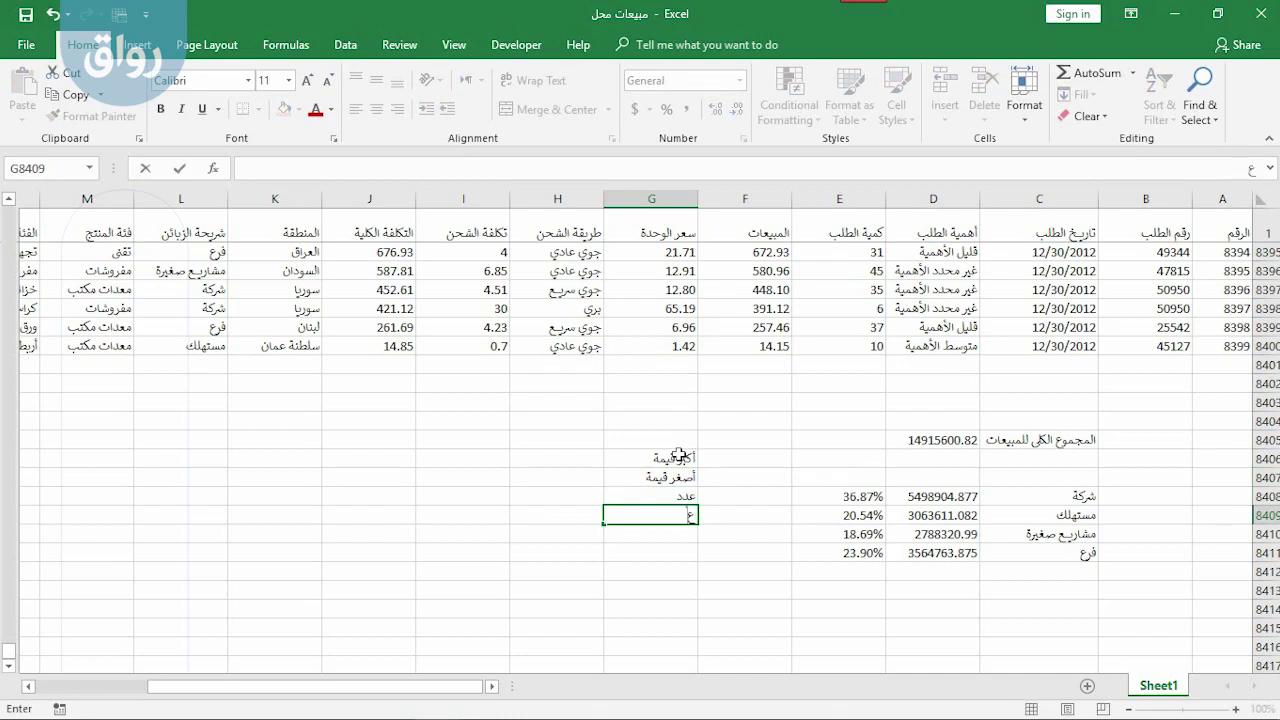
text(دد مشروط)
click(557, 458)
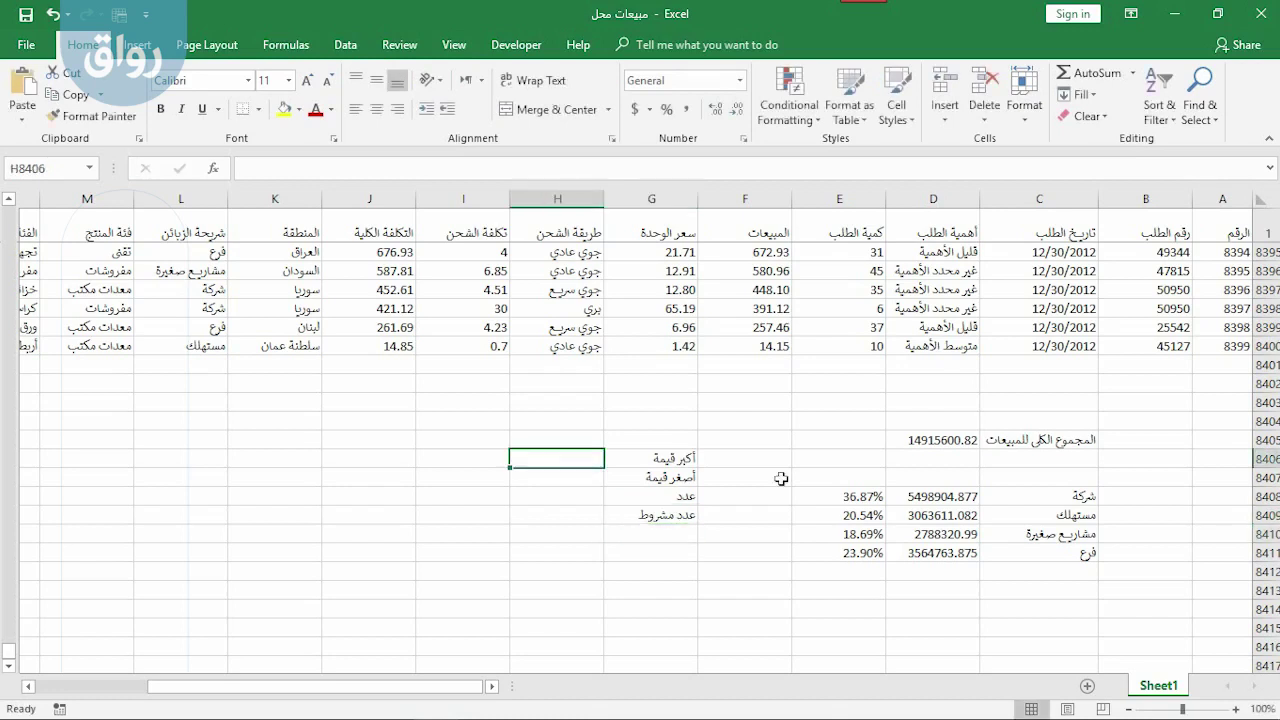
- Enter =MAX(D8408:D8411) in H8406, returning 5498904.877
text(=)
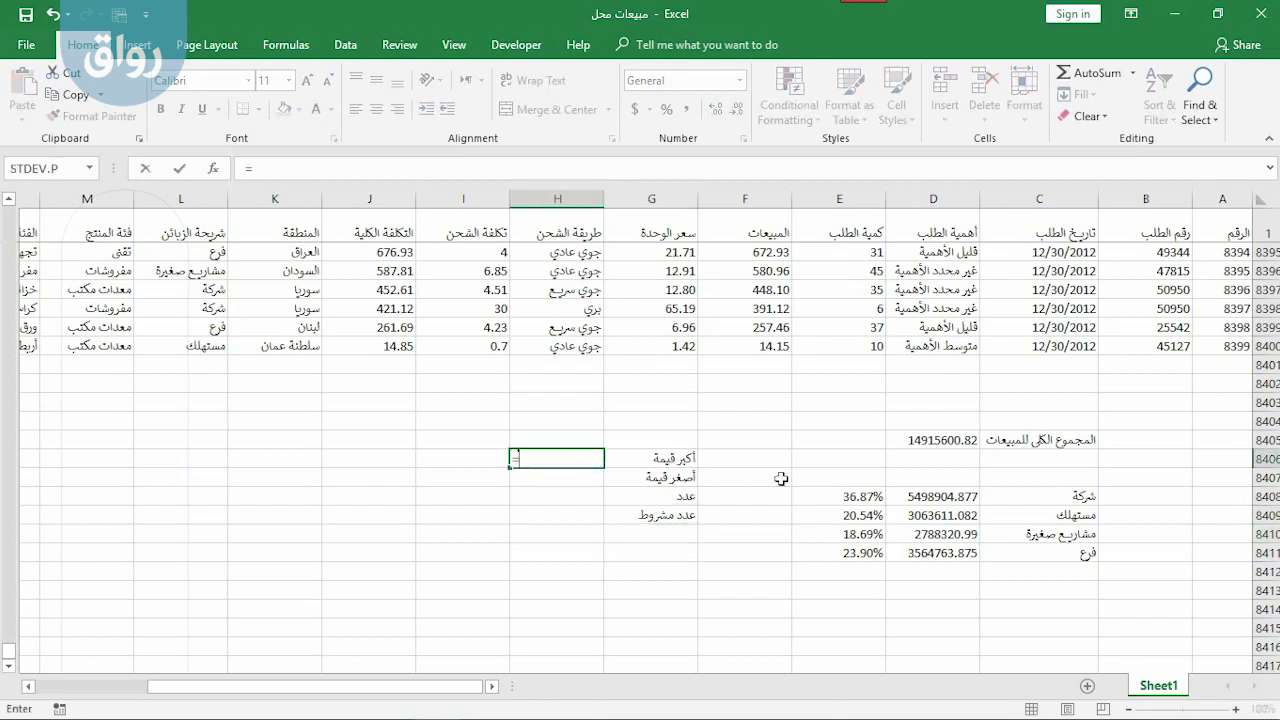
text(max)
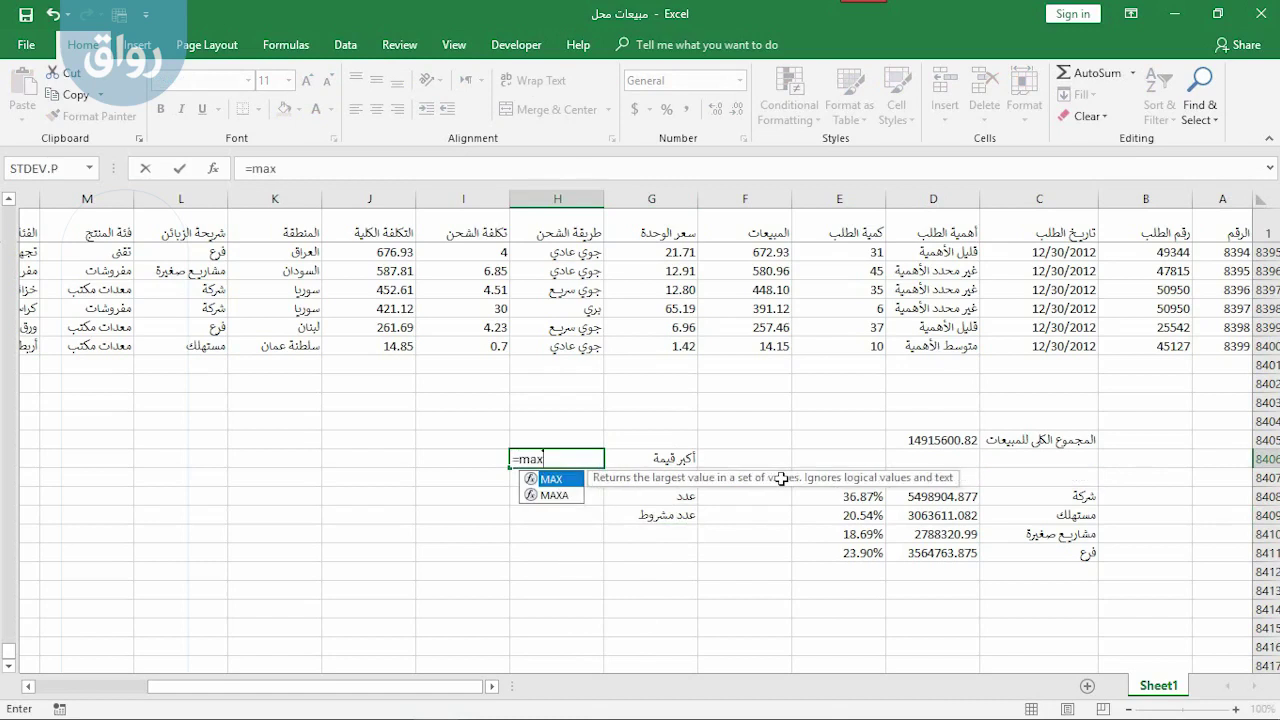
key(Tab)
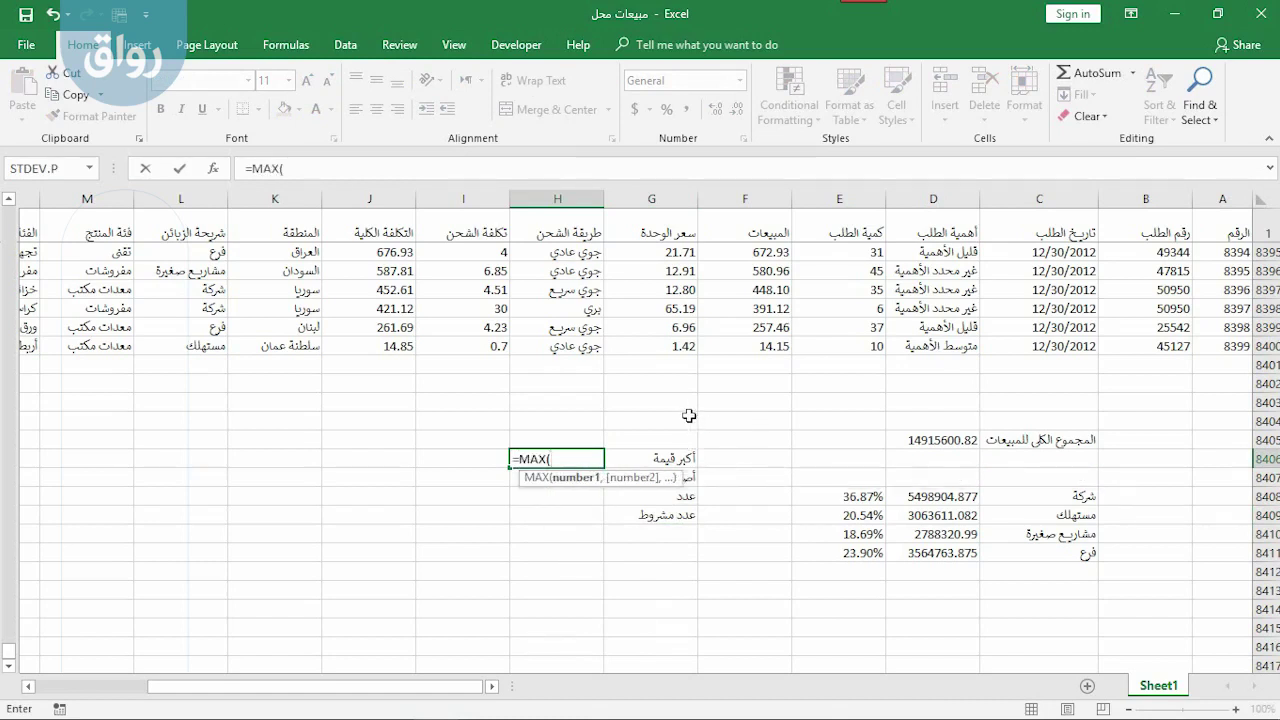
click(929, 502)
drag(929, 510, 929, 556)
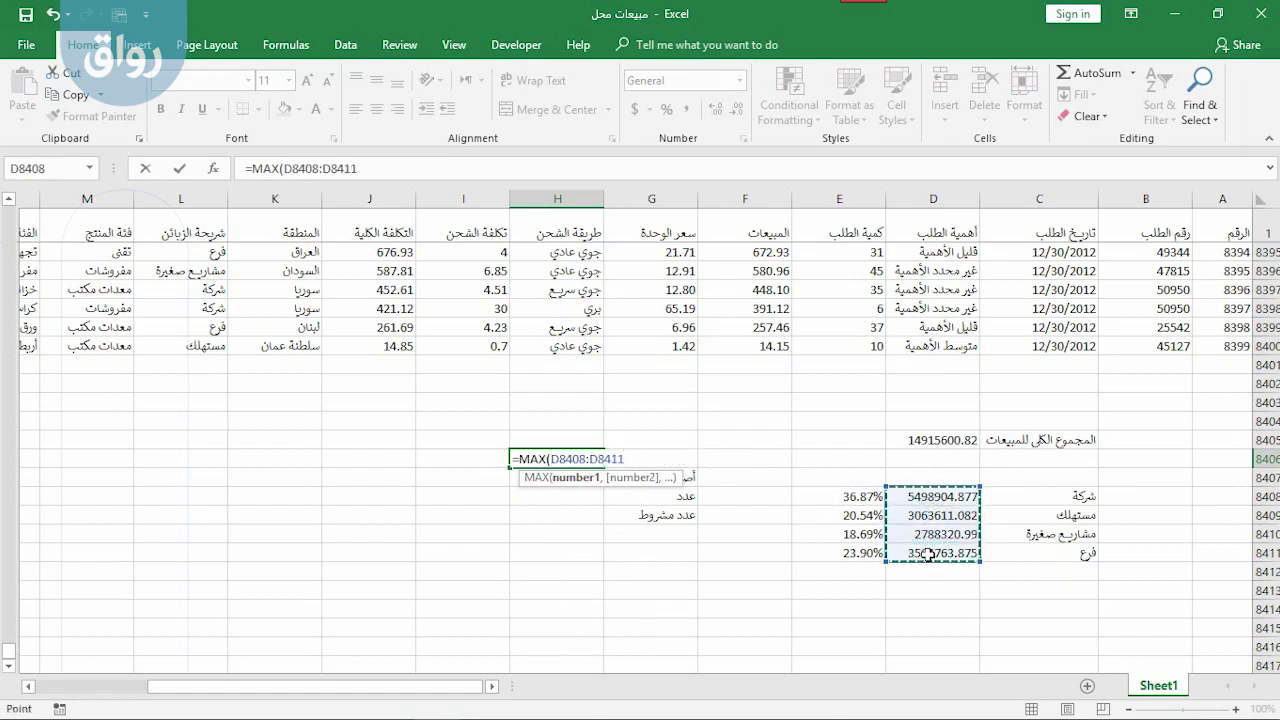
key(Return)
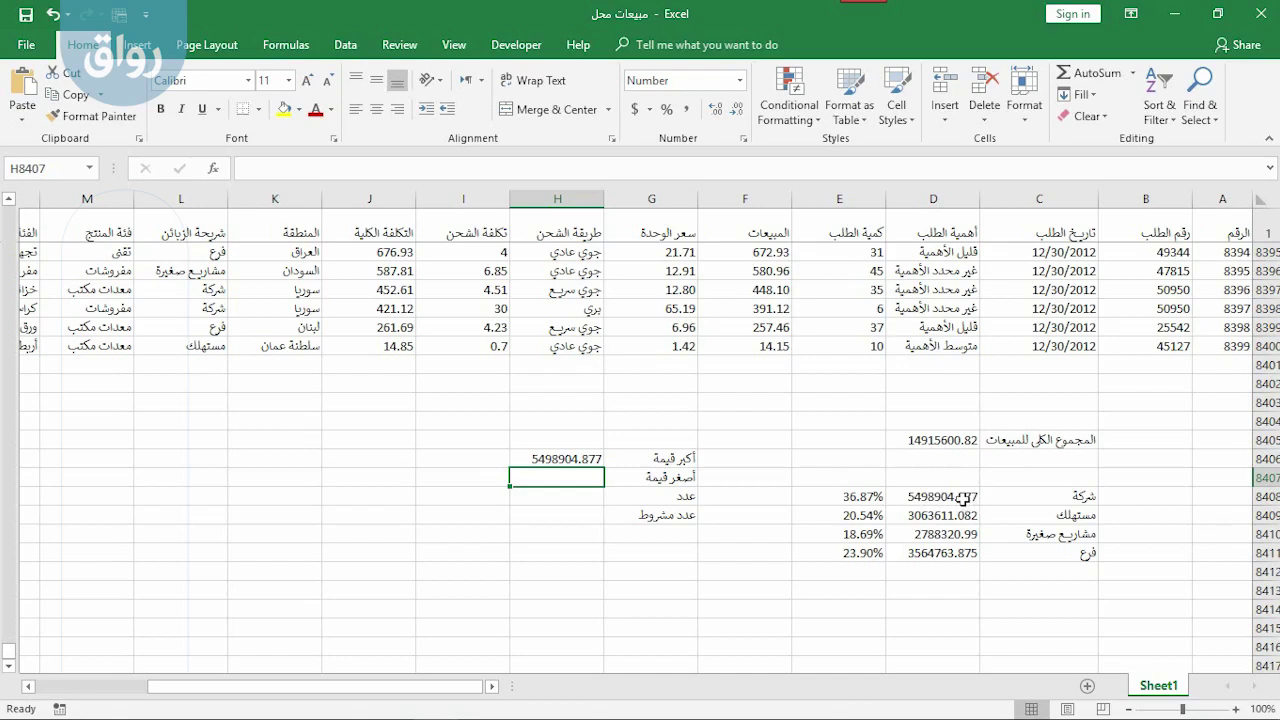
drag(960, 497, 956, 545)
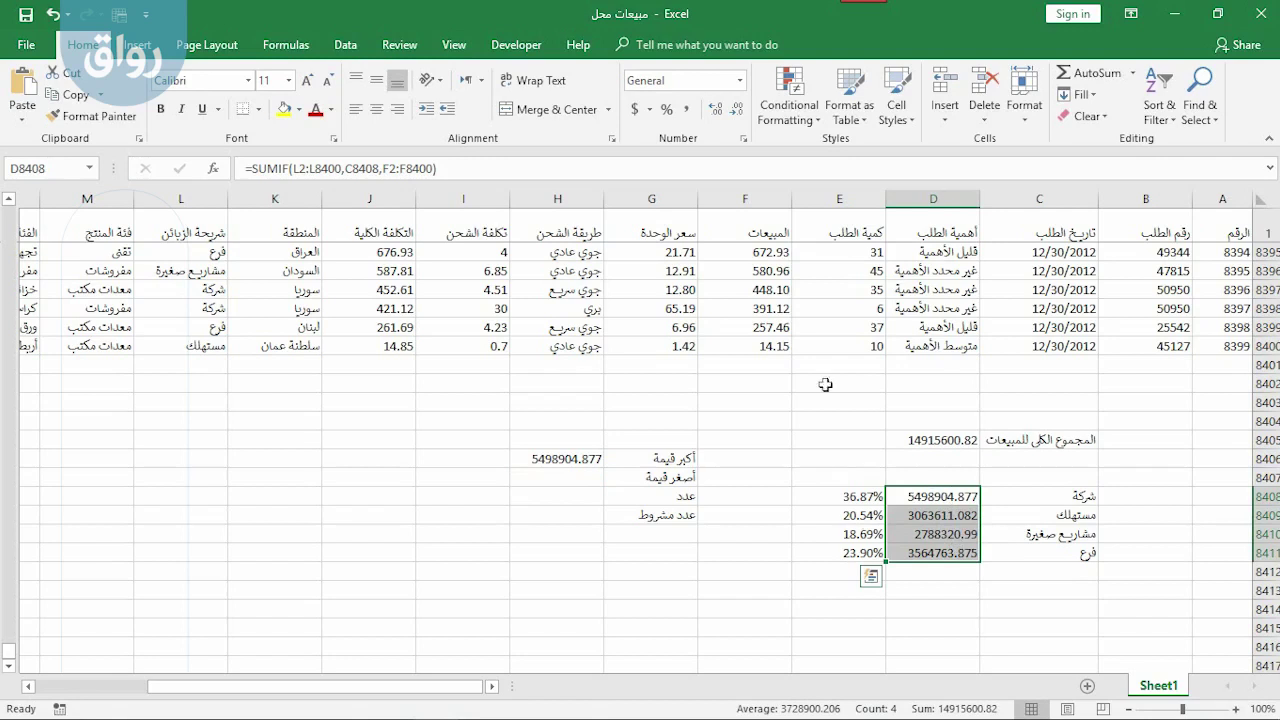
- Apply dollar Accounting format to the segment totals D8408:D8411, e.g. $ 5,498,904.88
click(636, 113)
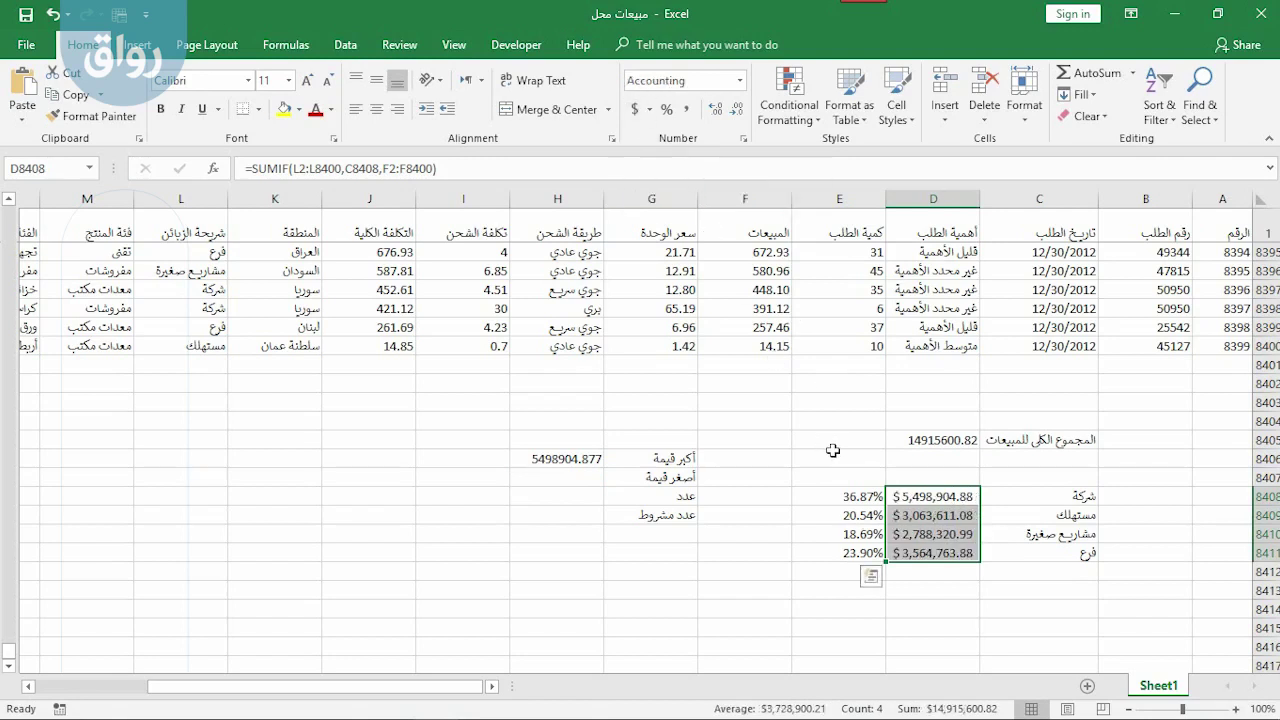
click(935, 539)
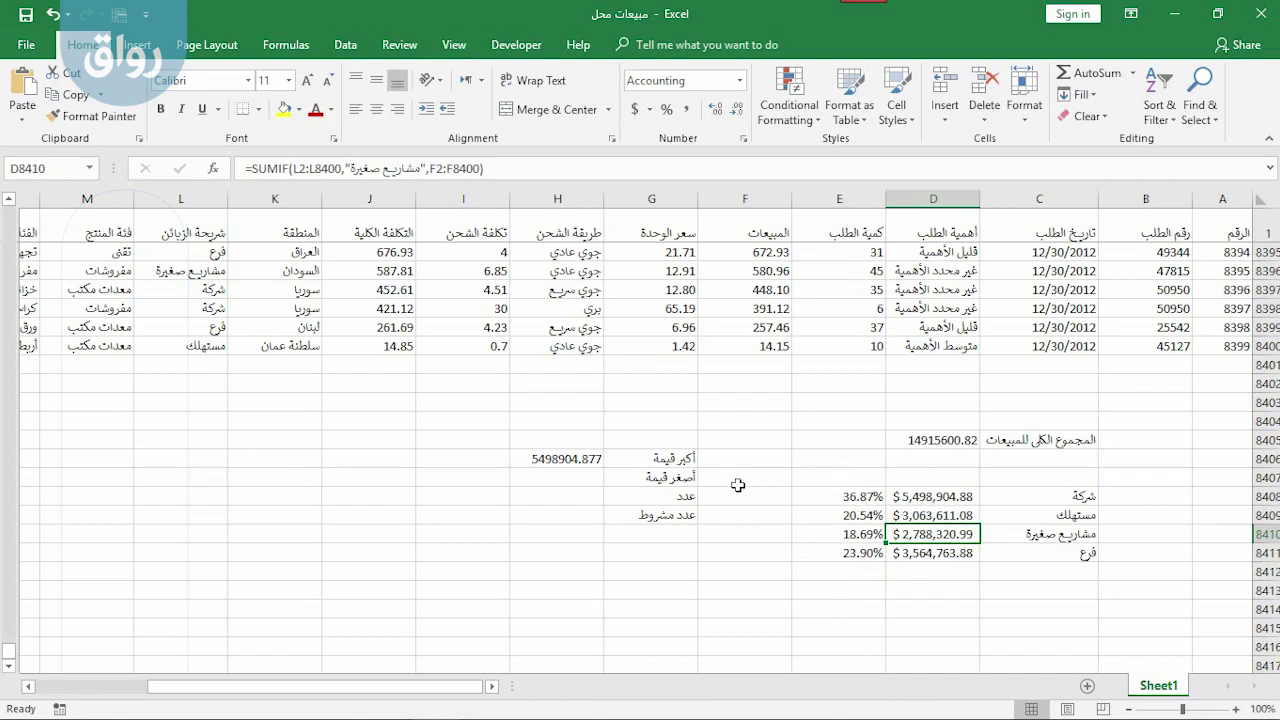
click(586, 477)
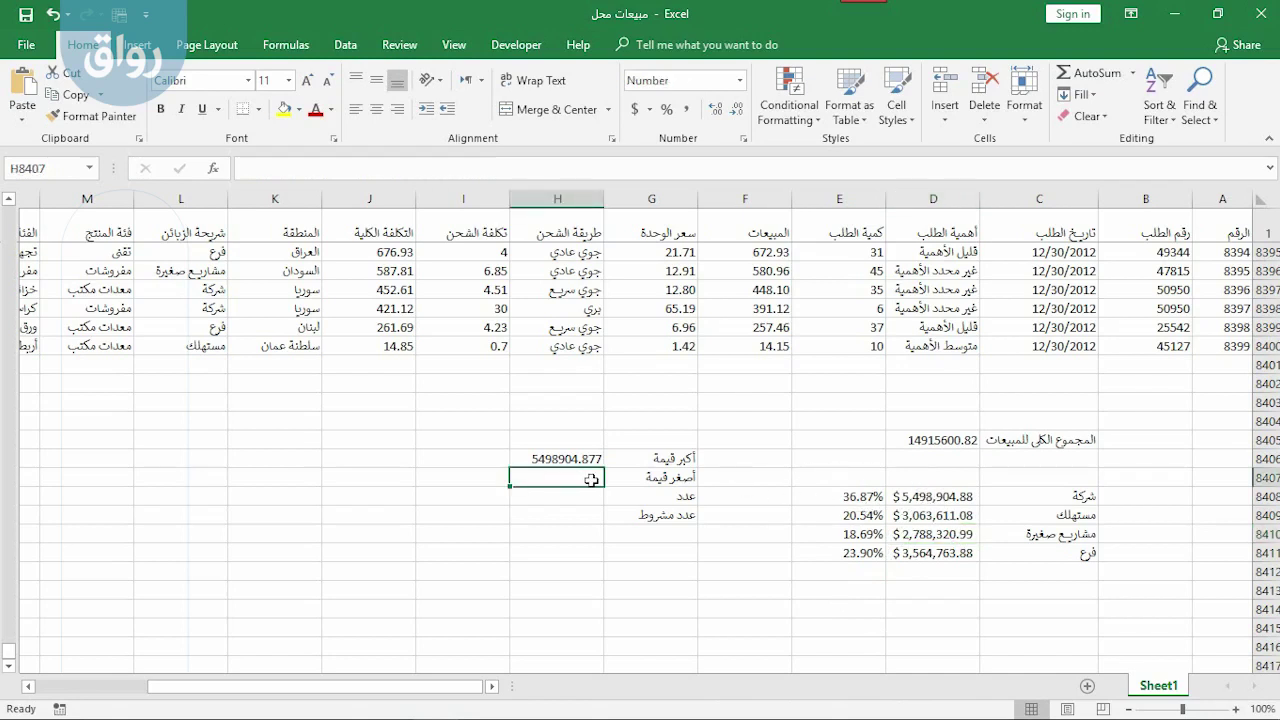
- Enter =MIN(D8408:D8411) in H8407 to get the smallest segment total
text(=min)
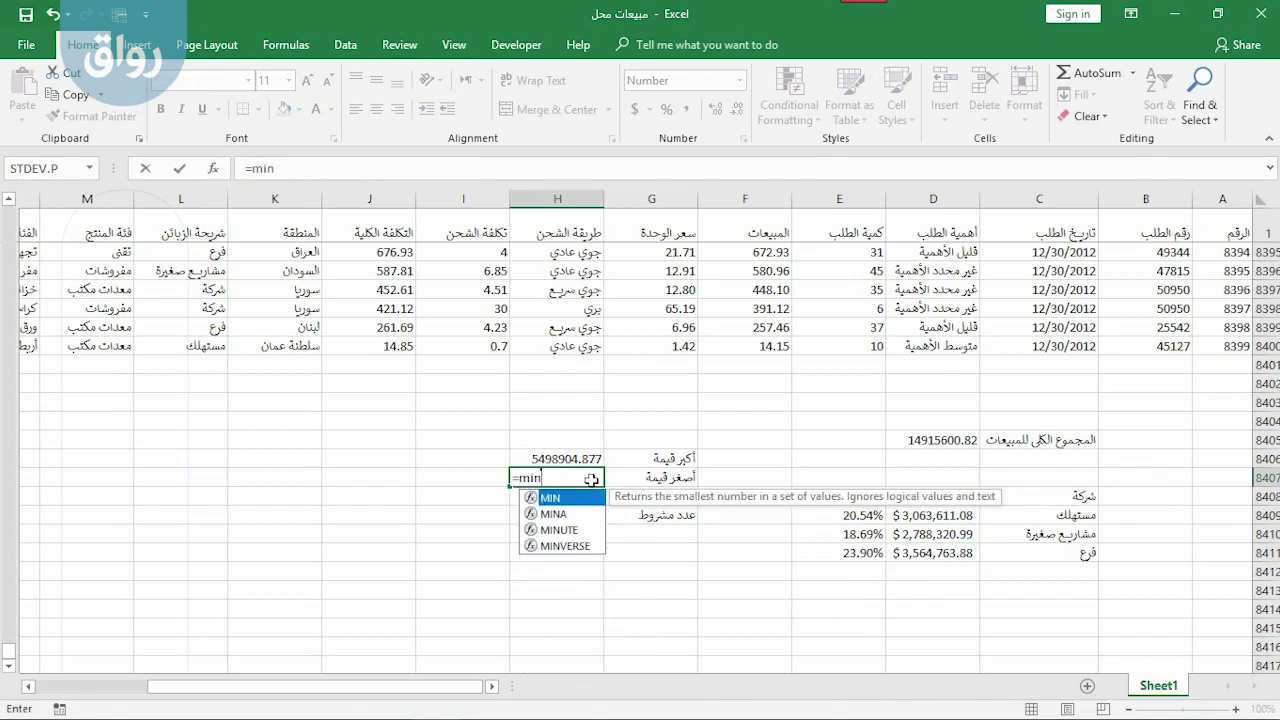
key(Tab)
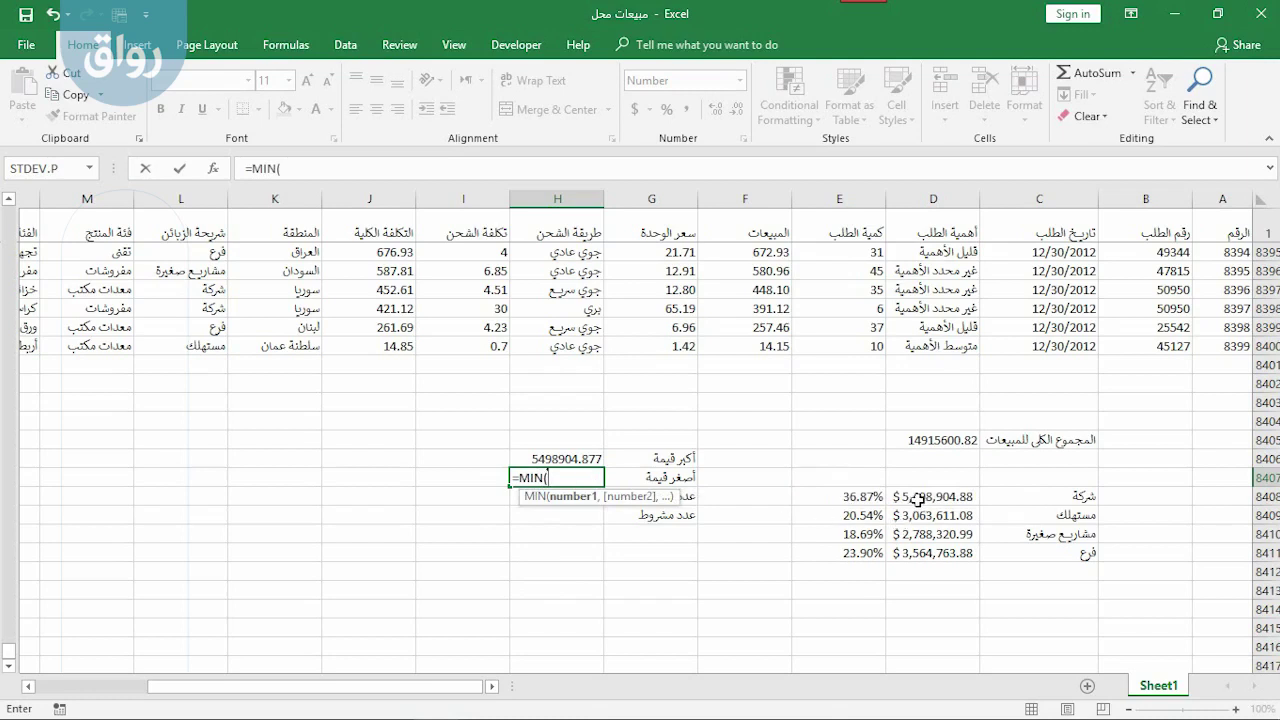
drag(918, 500, 909, 552)
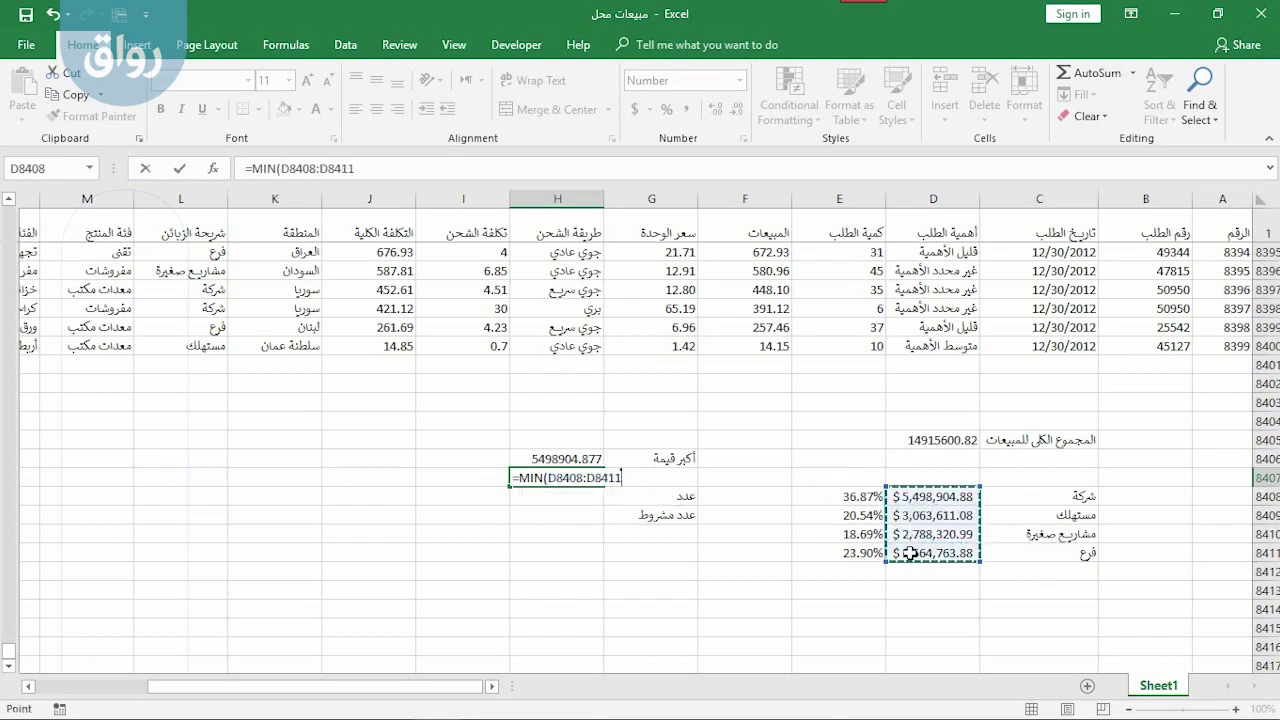
key(Return)
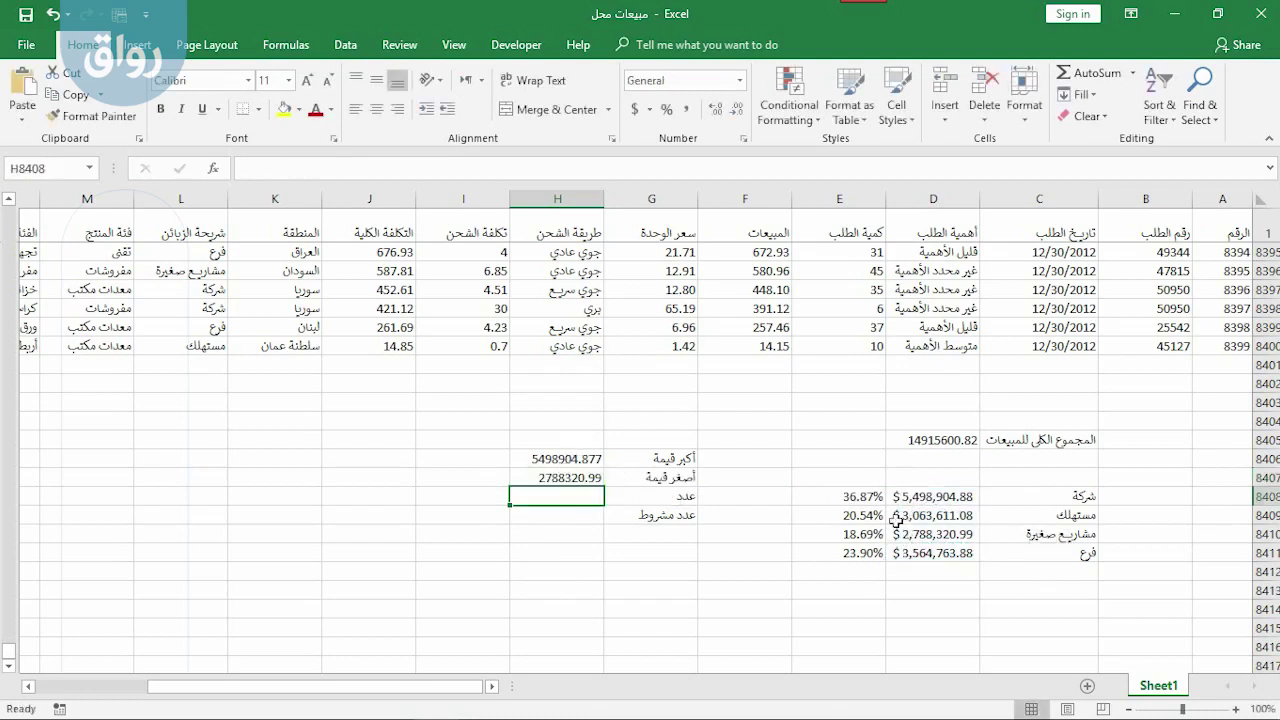
- Copy D8408's Accounting format onto H8406:H8407 with Format Painter, showing $ 2,788,320.99
click(950, 497)
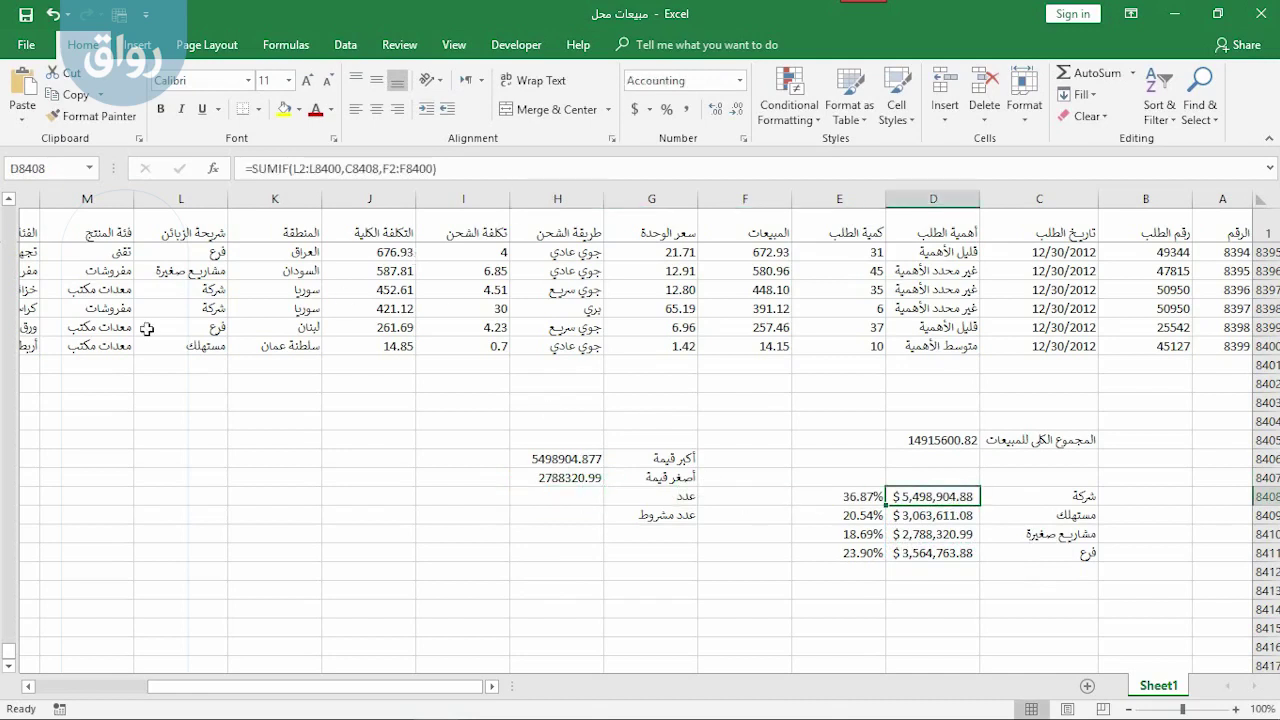
click(92, 116)
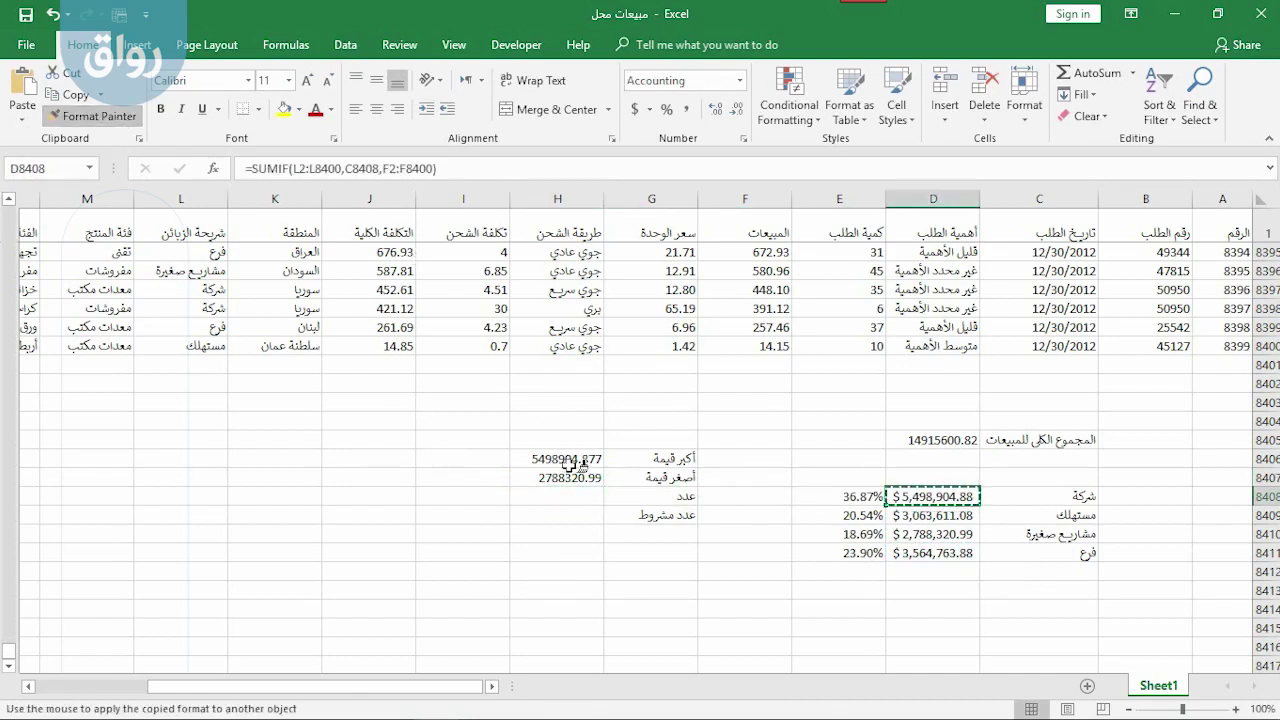
drag(570, 458, 585, 478)
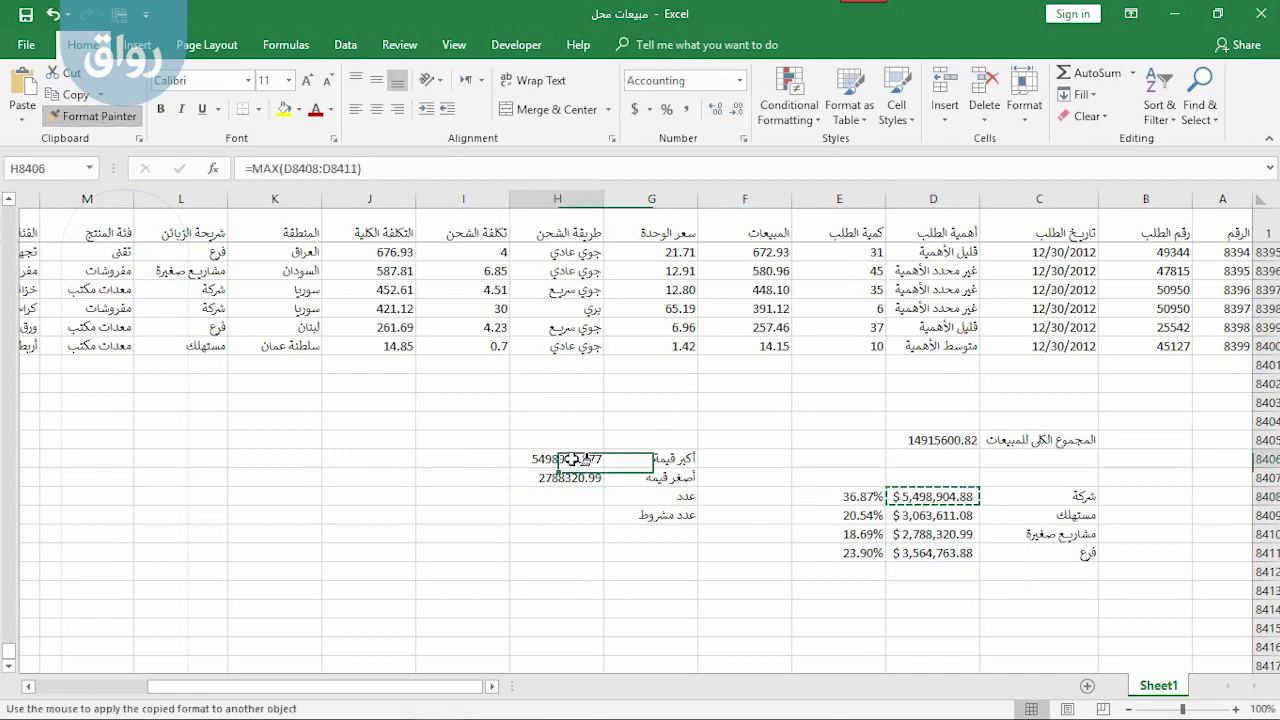
click(855, 458)
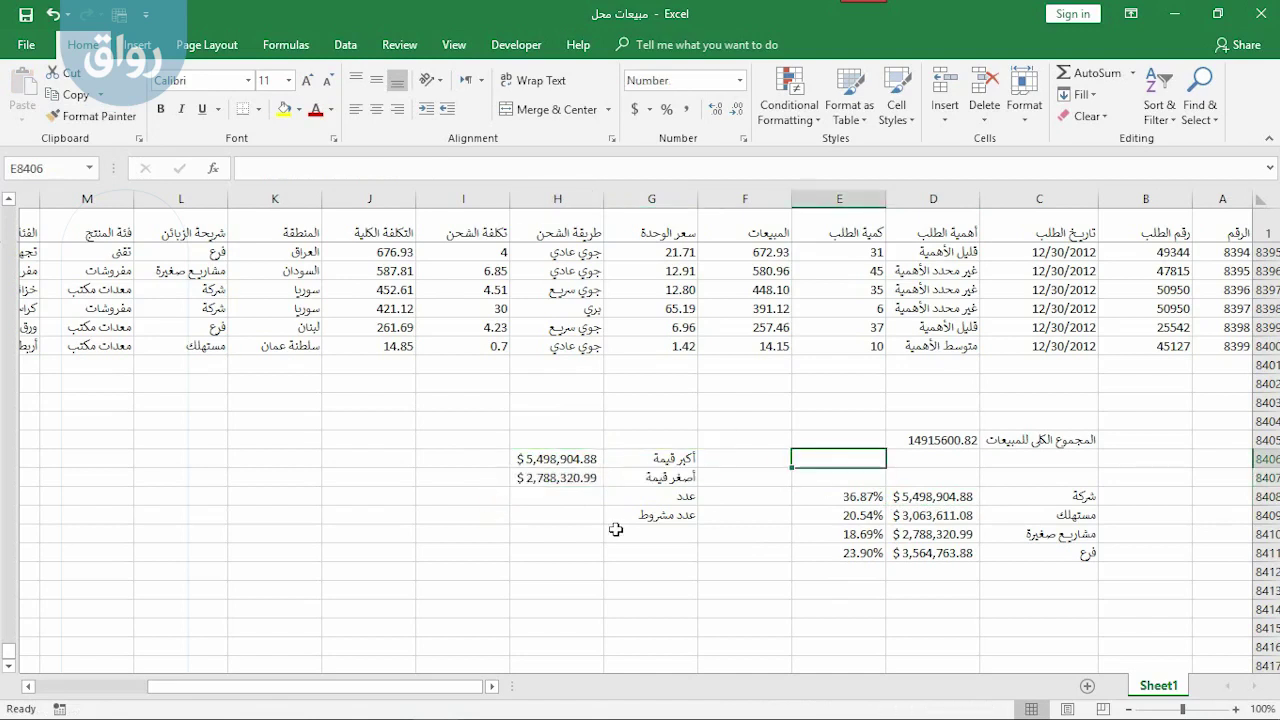
click(555, 500)
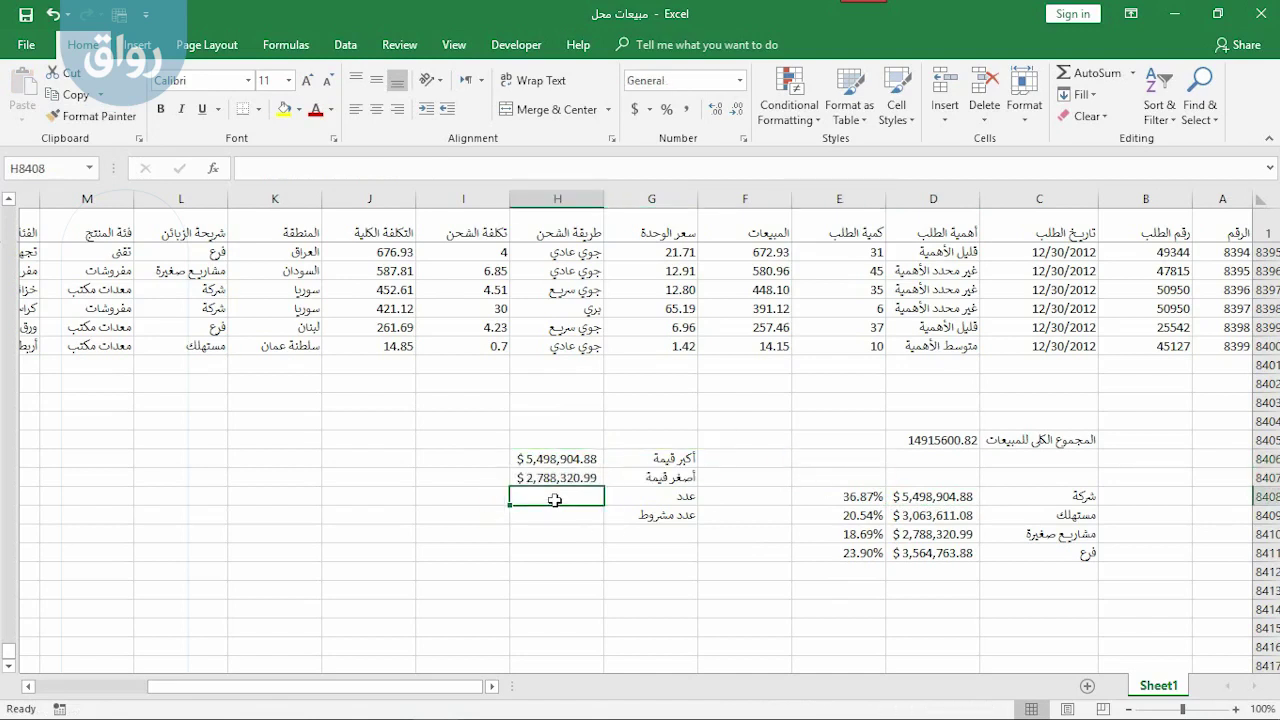
- Enter =COUNT(D8408:D8411) in H8408 to count the four segment totals
text(=)
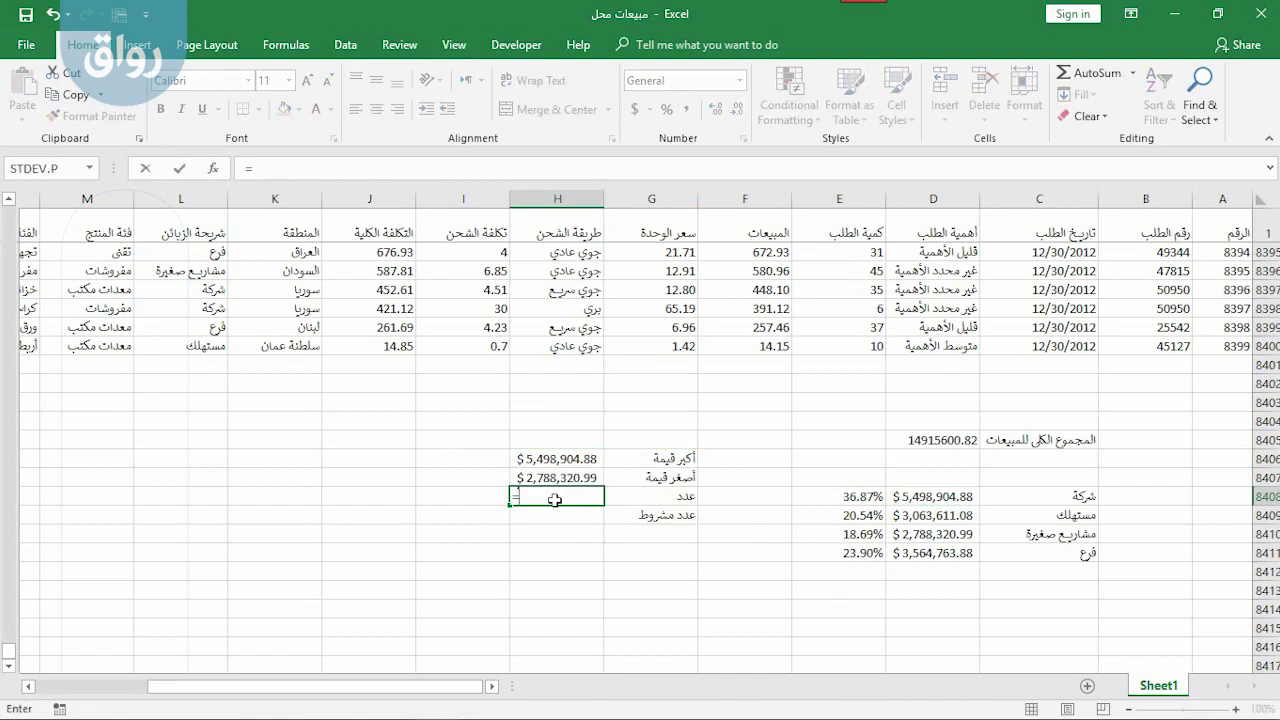
text(count)
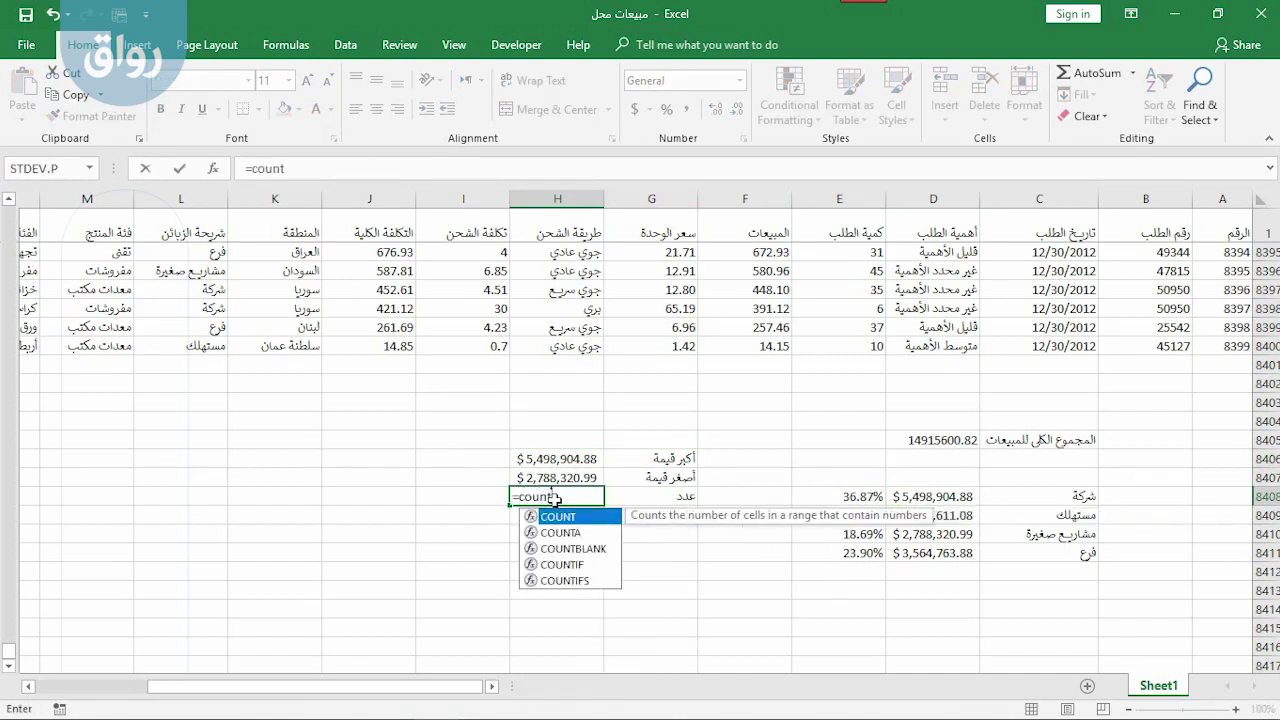
key(Tab)
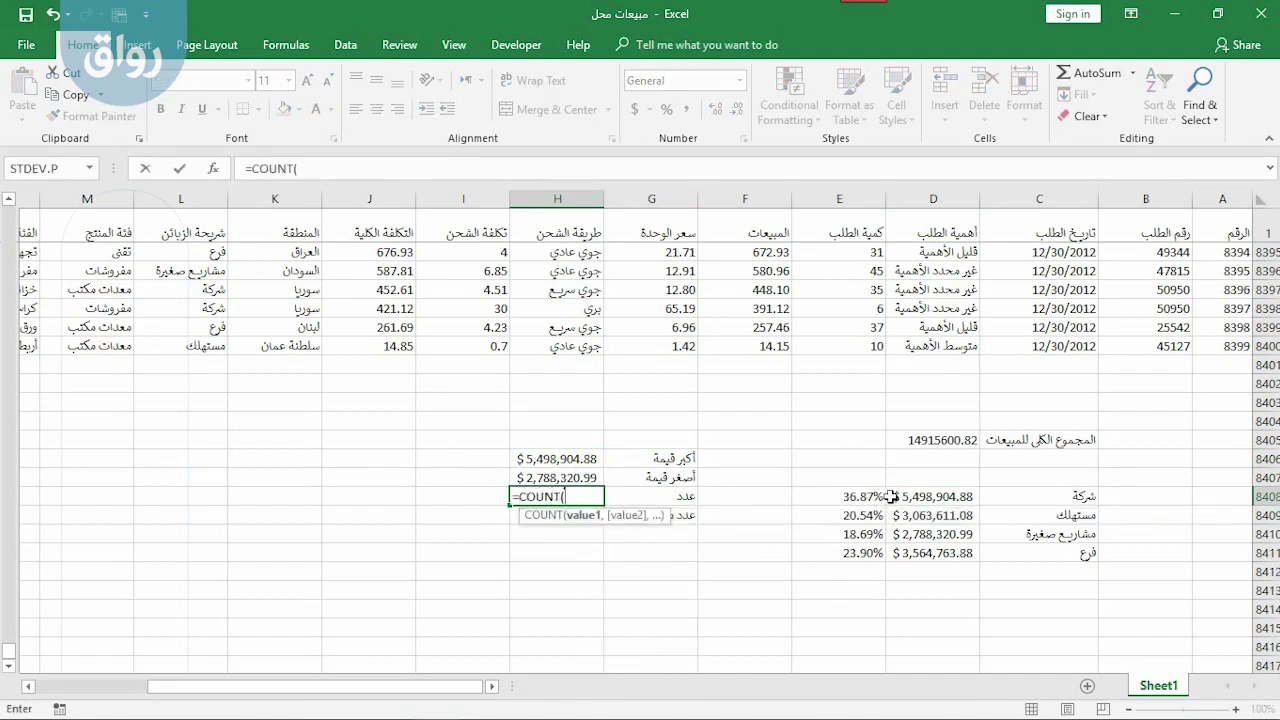
click(900, 496)
drag(900, 496, 900, 553)
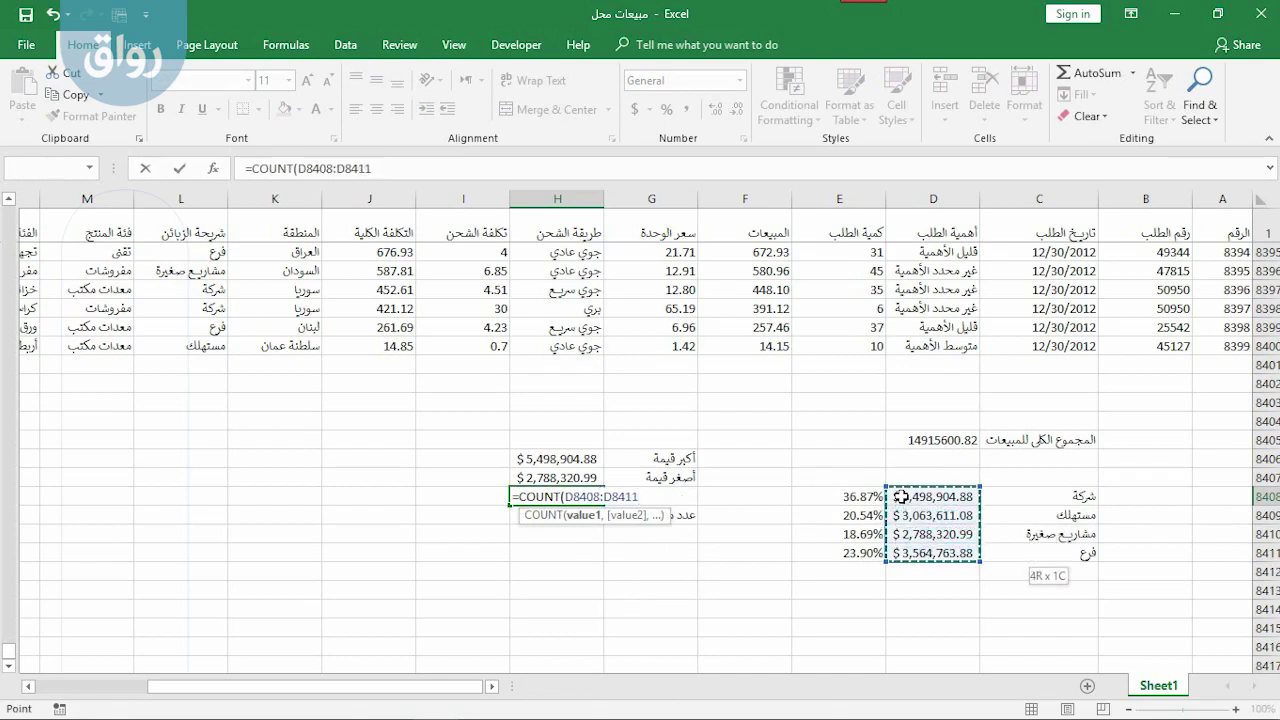
key(Return)
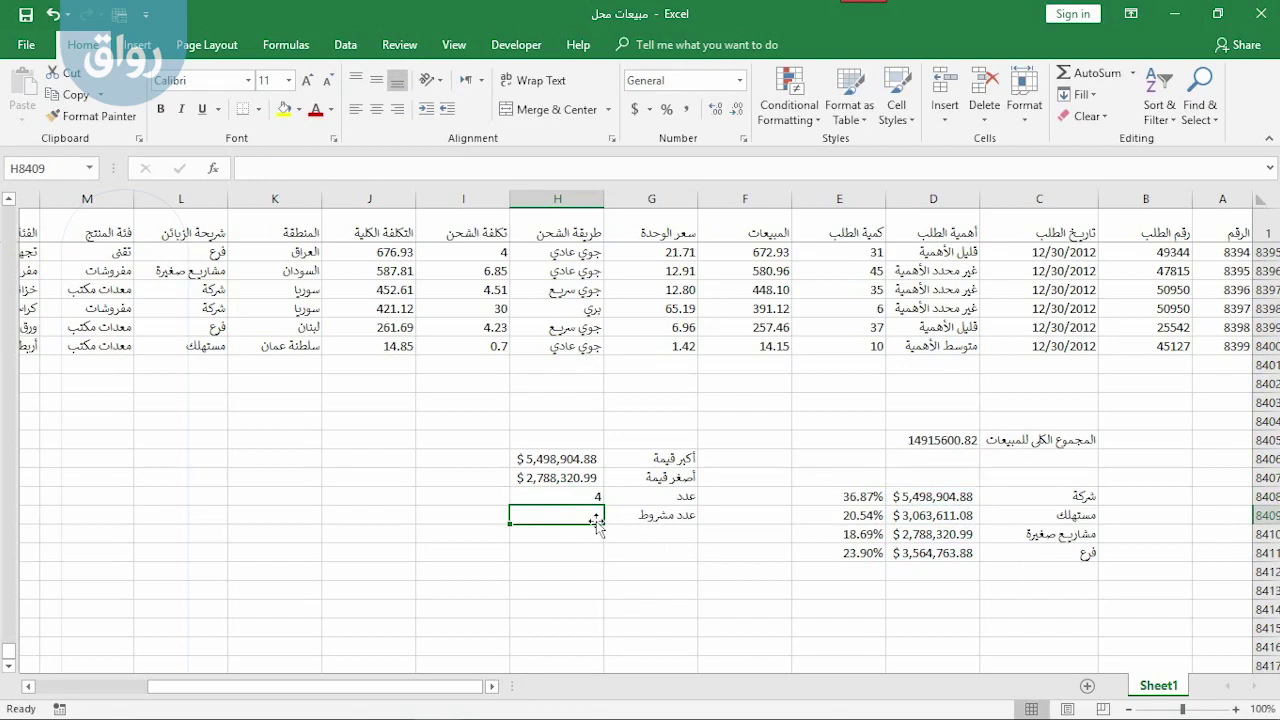
- Enter =COUNTIF(D8408:D8411,">3000000") in H8409, returning 3
text(=)
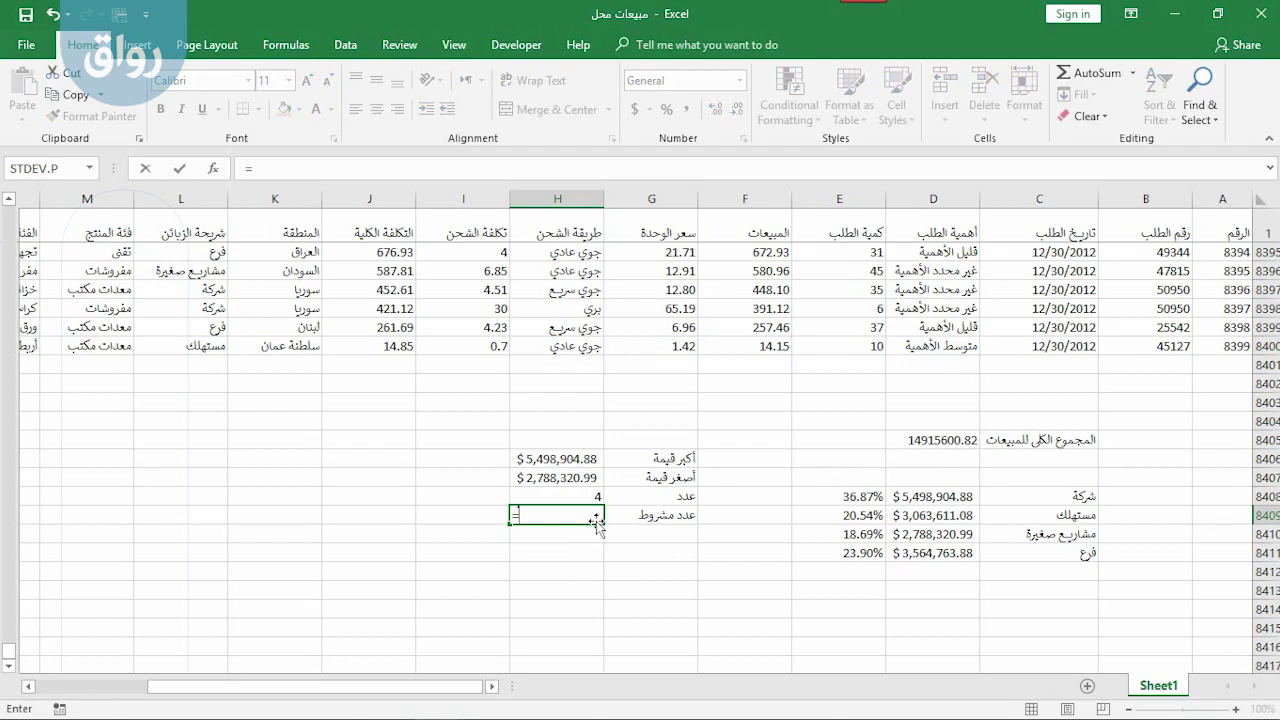
key(BackSpace)
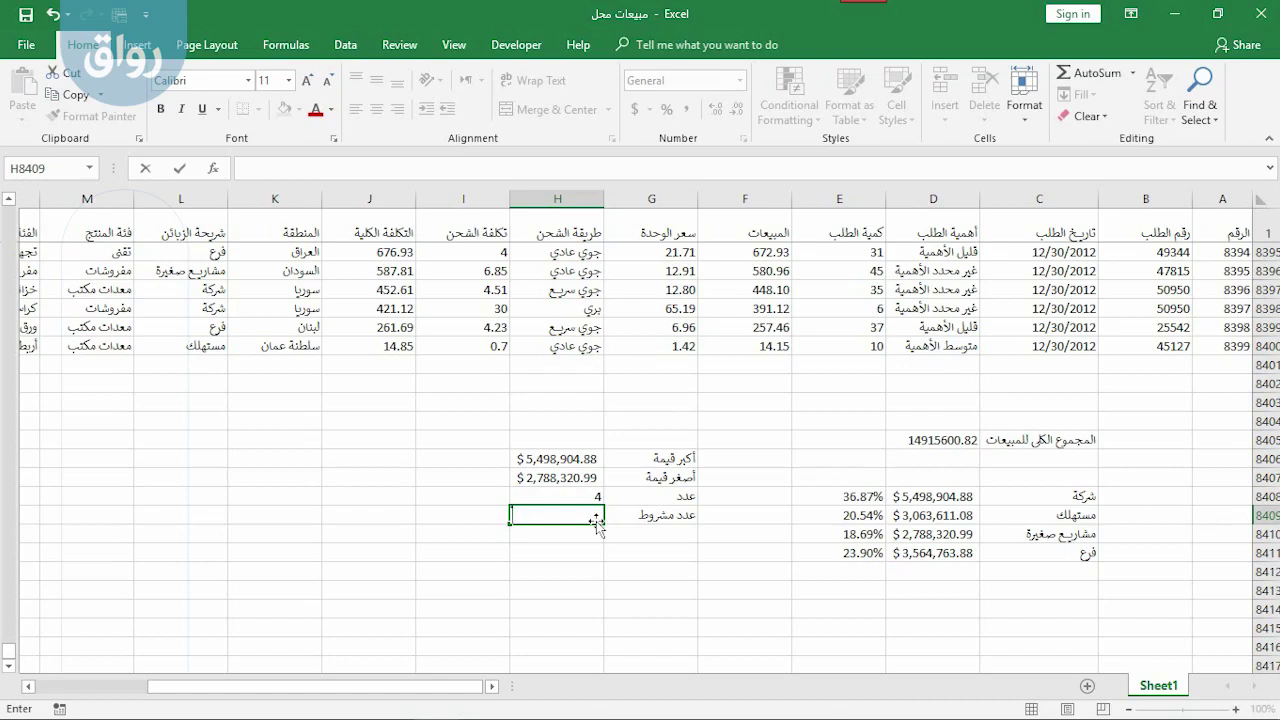
text(=)
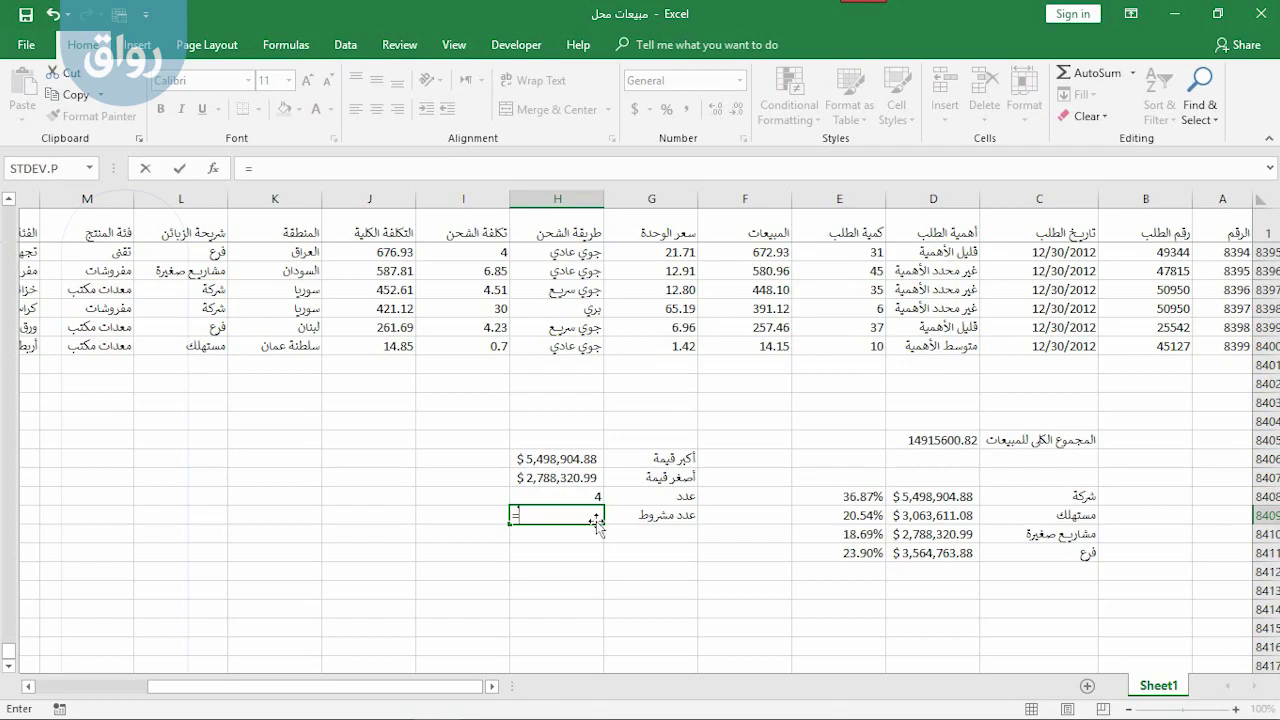
text(count)
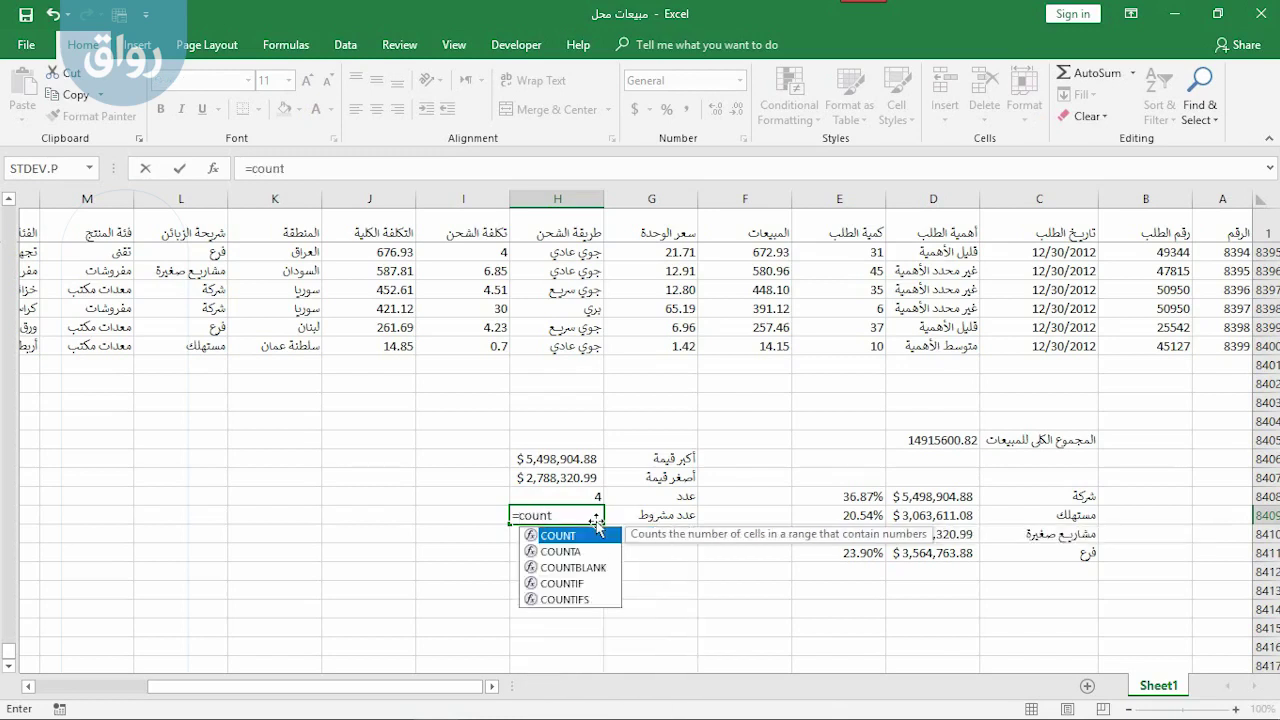
text(if)
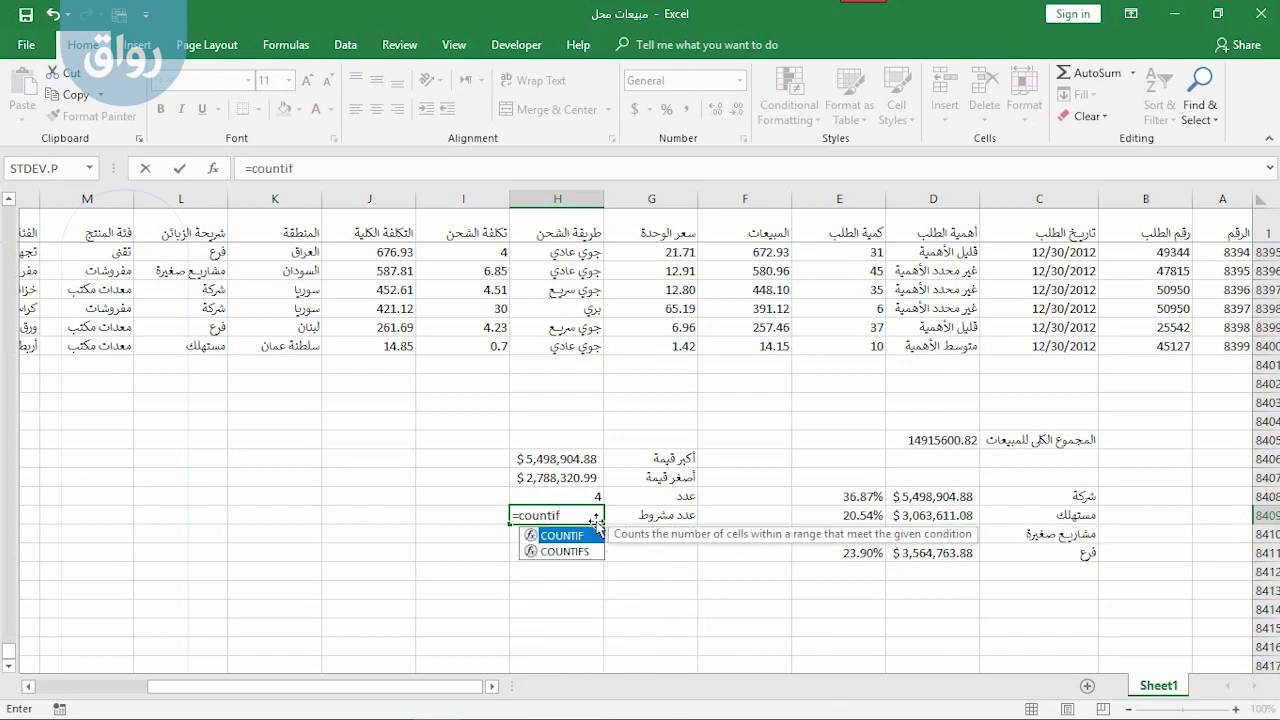
key(Tab)
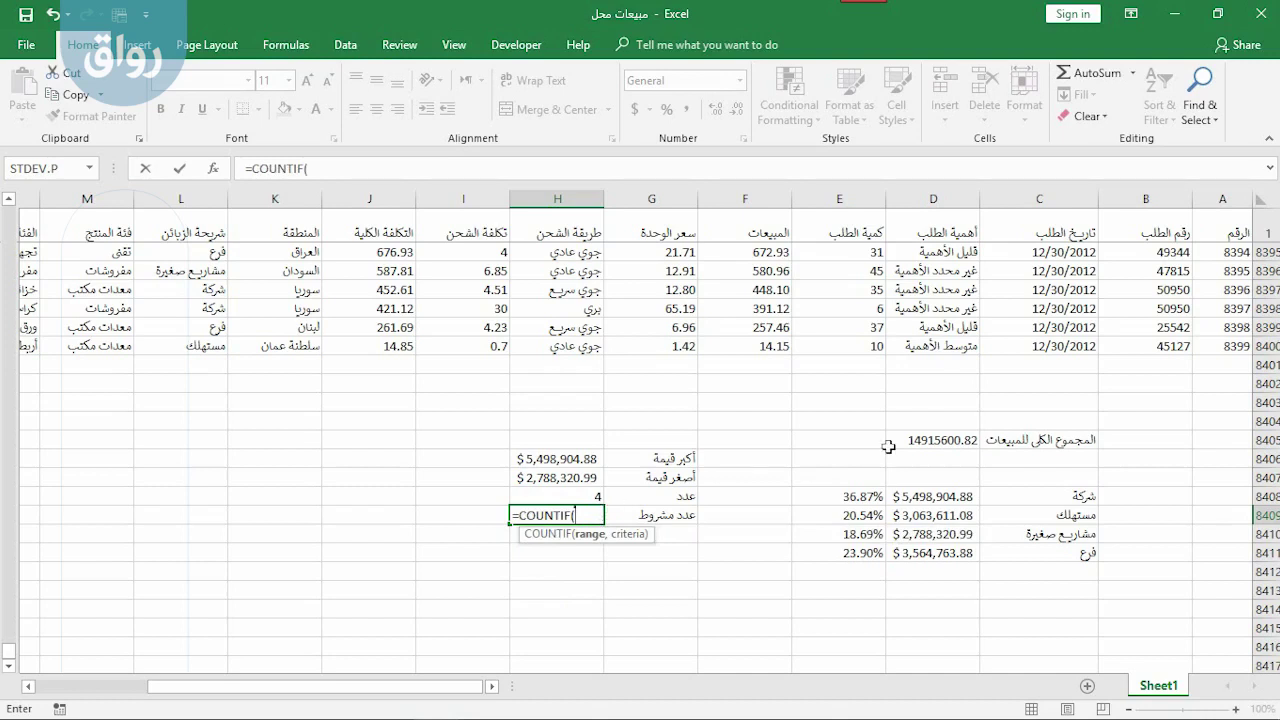
drag(931, 495, 918, 552)
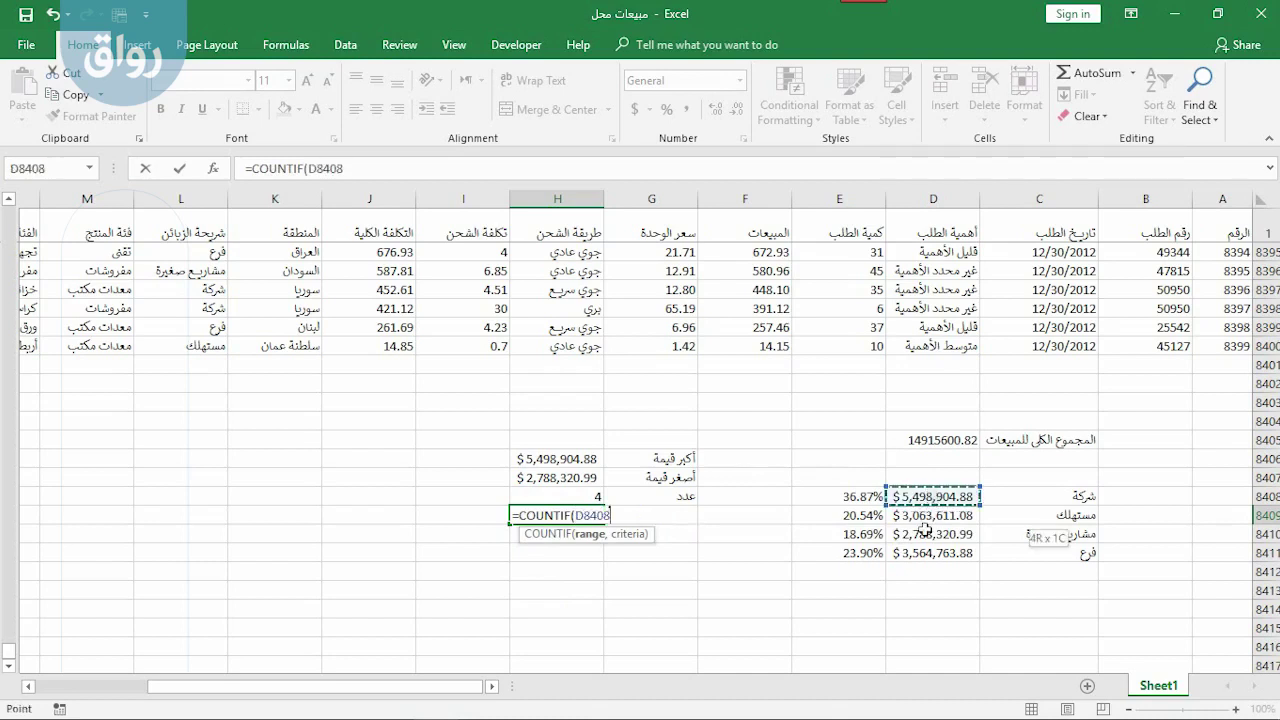
text(:D8411,)
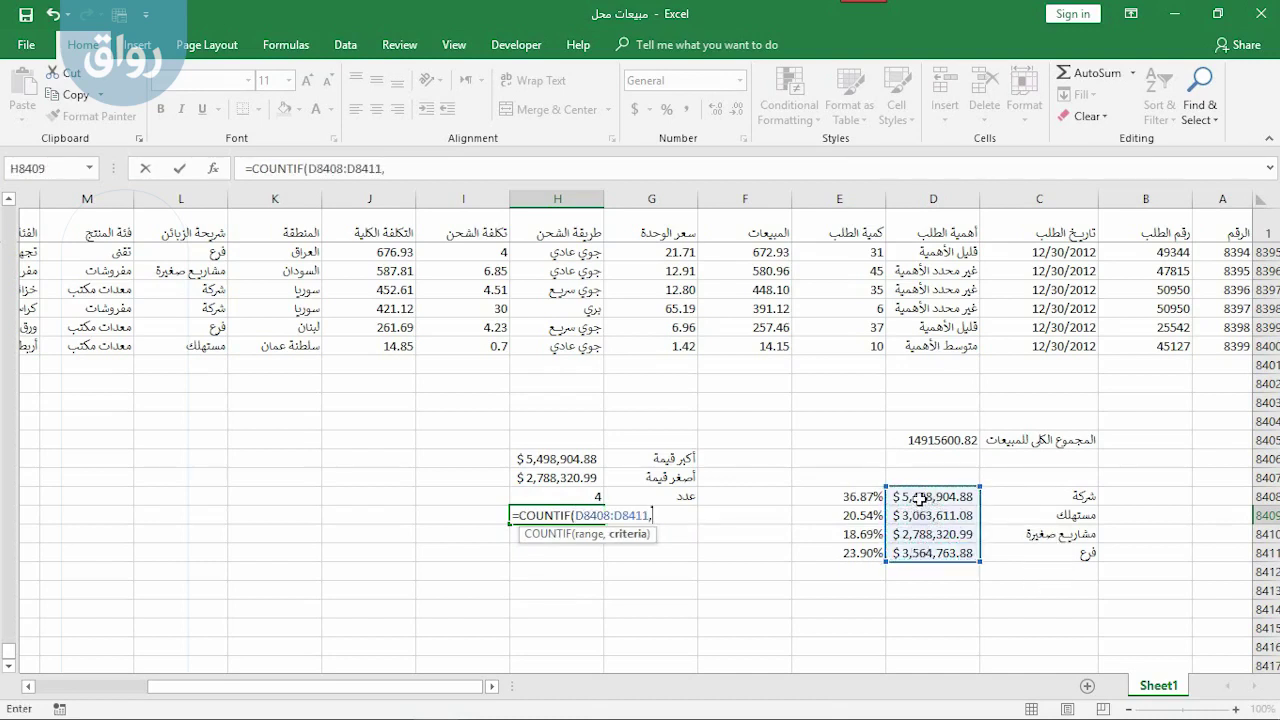
text(")
text(>)
text(3000000")
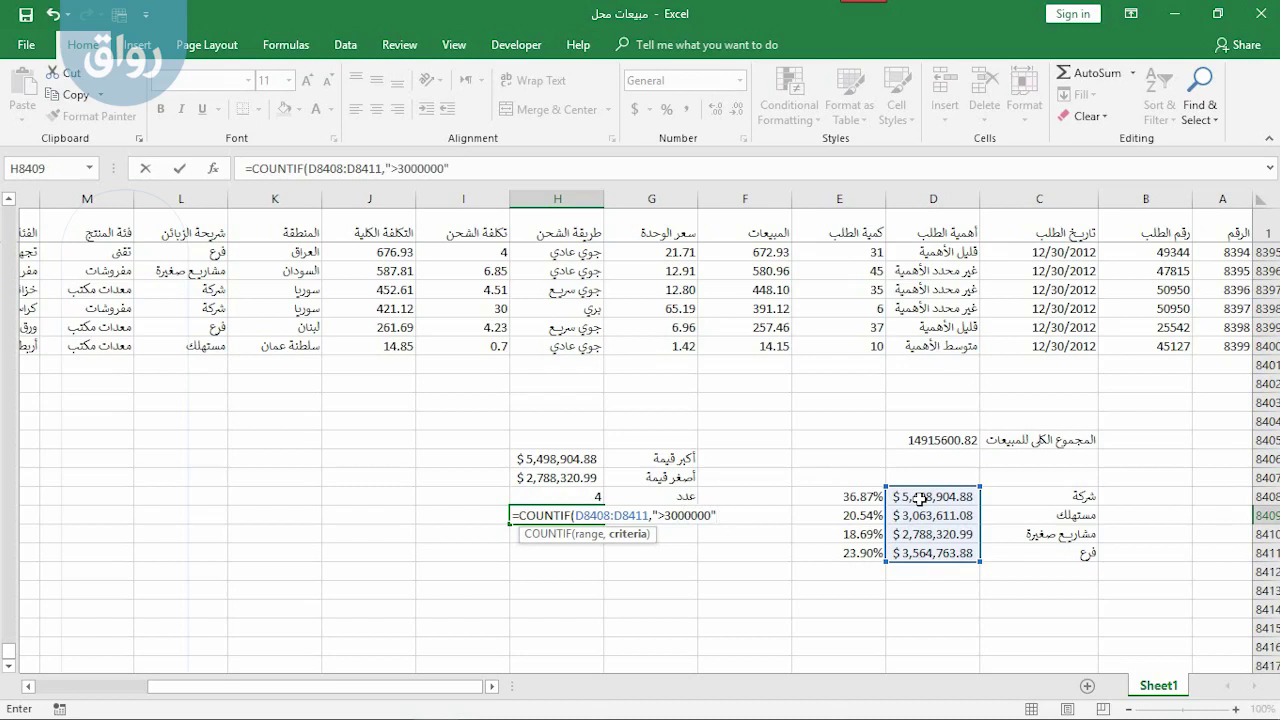
text())
key(Return)
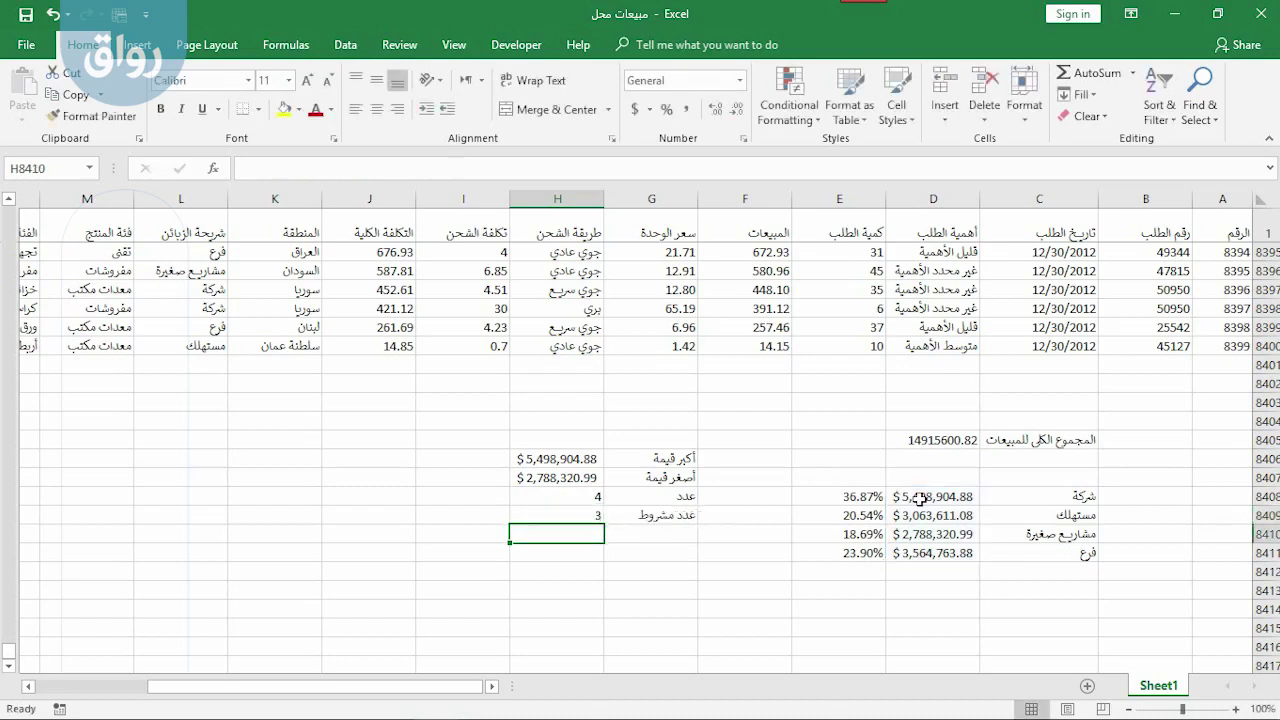
key(Up)
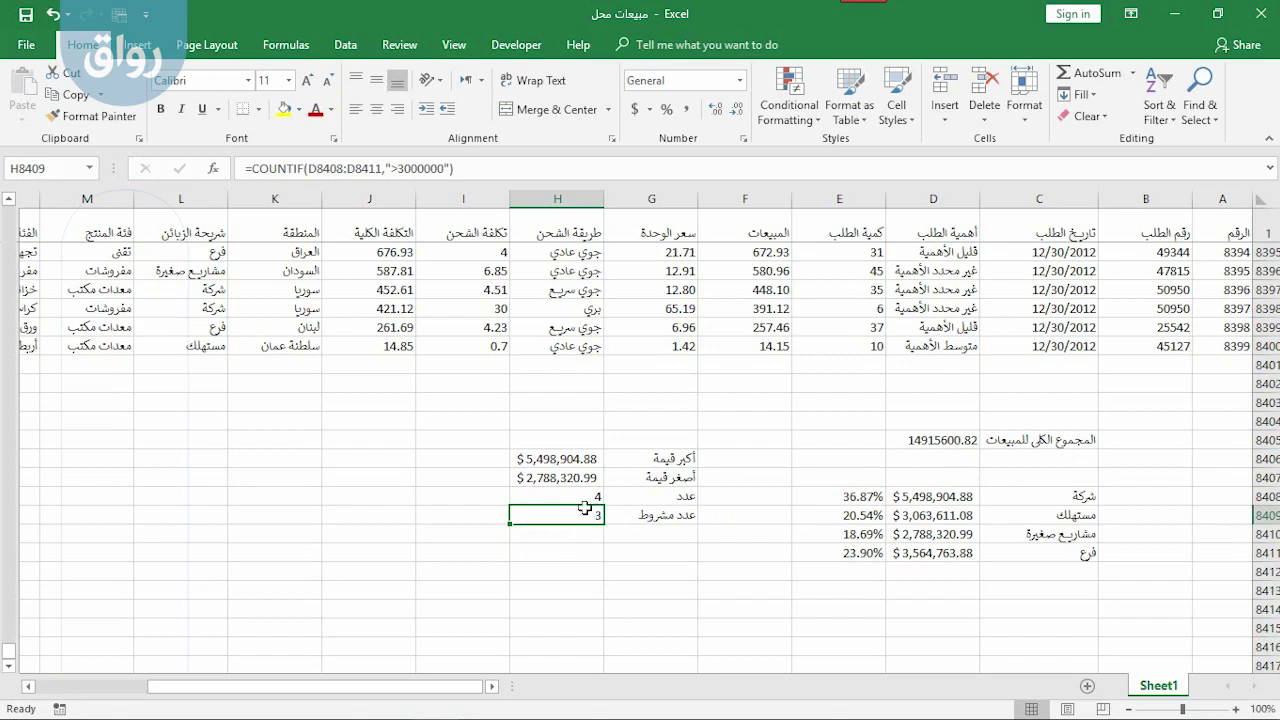
click(956, 498)
key(Down)
key(Down)
key(Right)
key(Left)
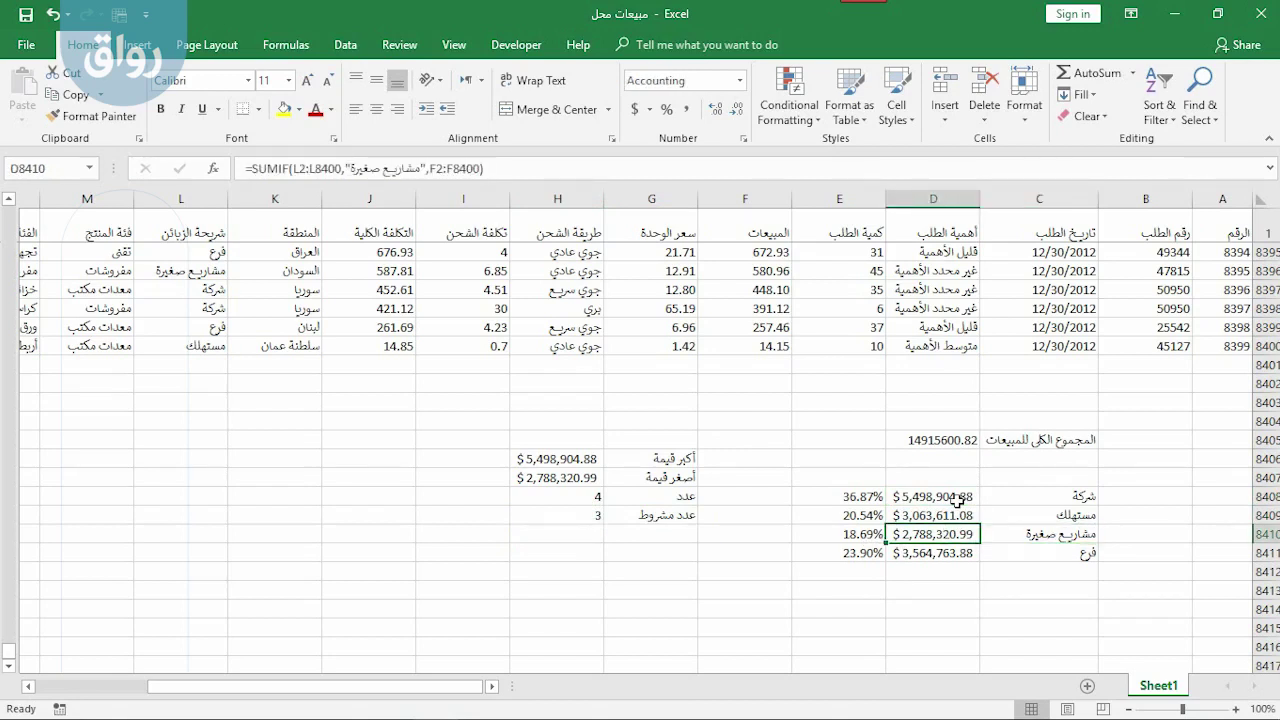
key(Left)
key(Left)
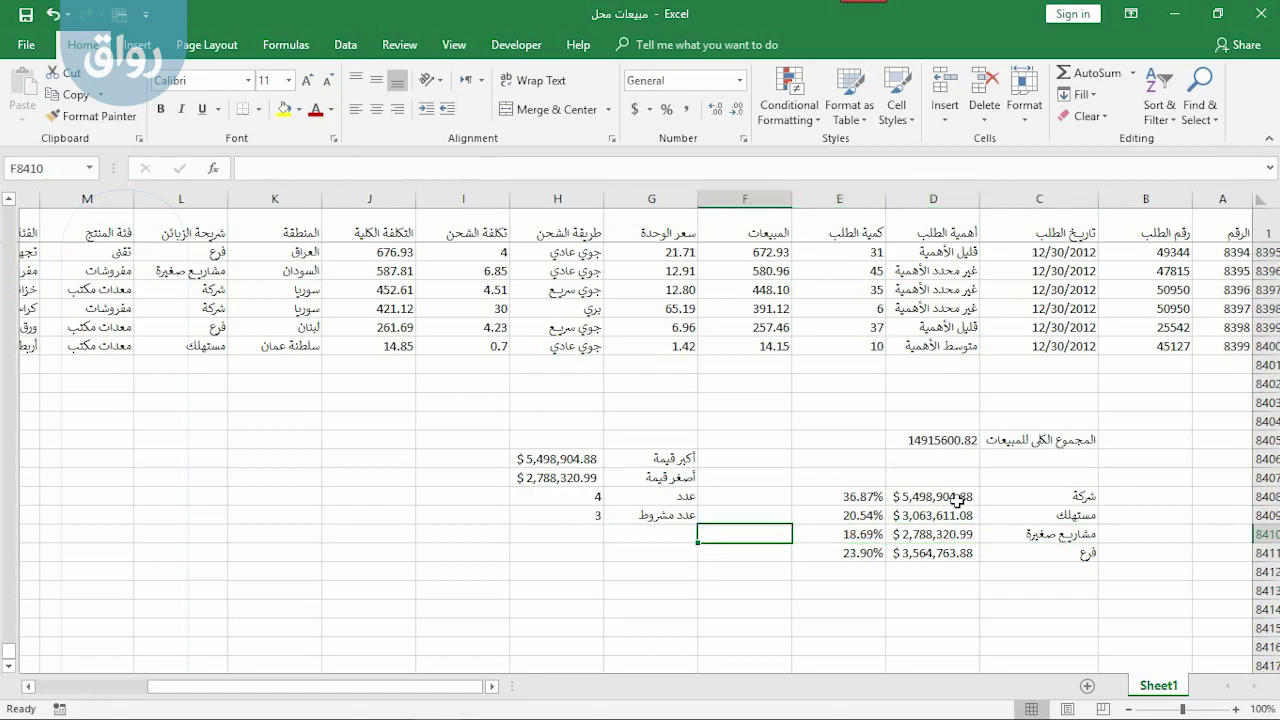
key(Left)
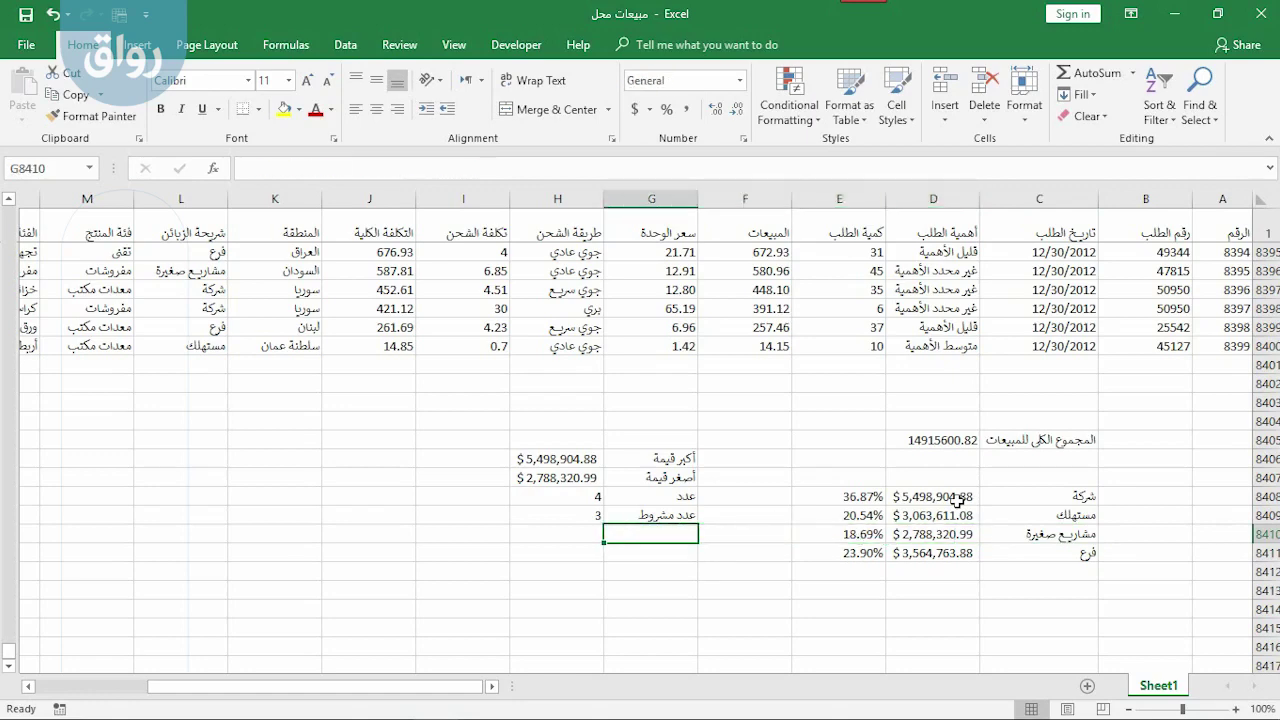